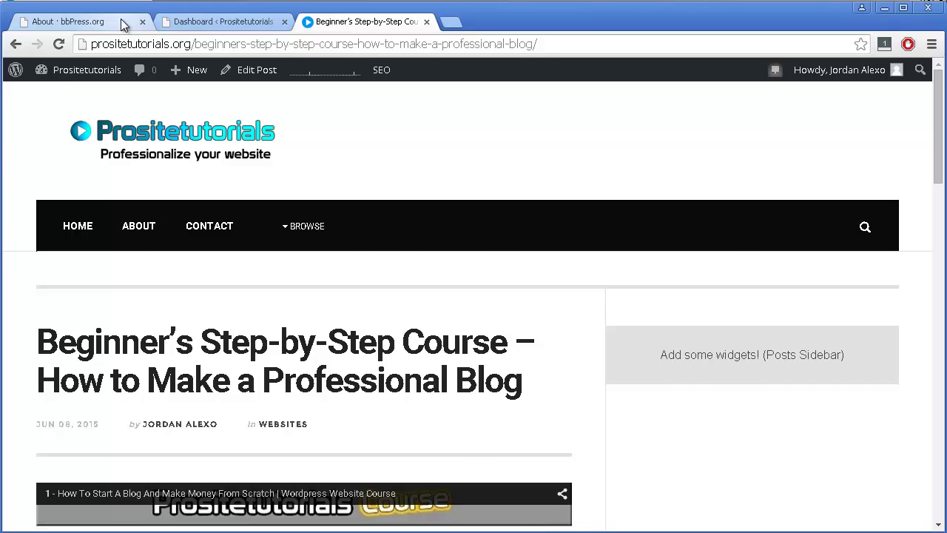
Switch to the bbPress.org site, skim its About page, and browse the latest topics in its Support forum.
click(122, 24)
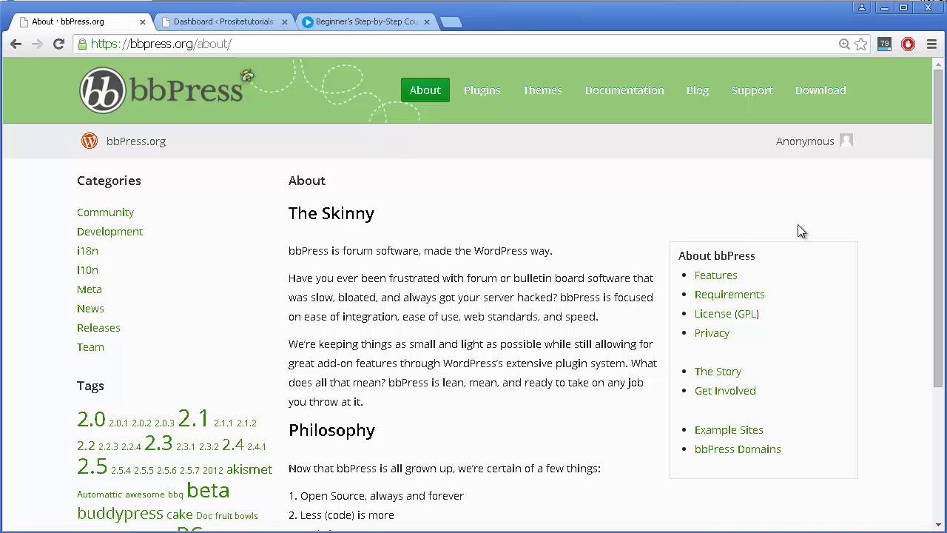
scroll(798, 224, down, 5)
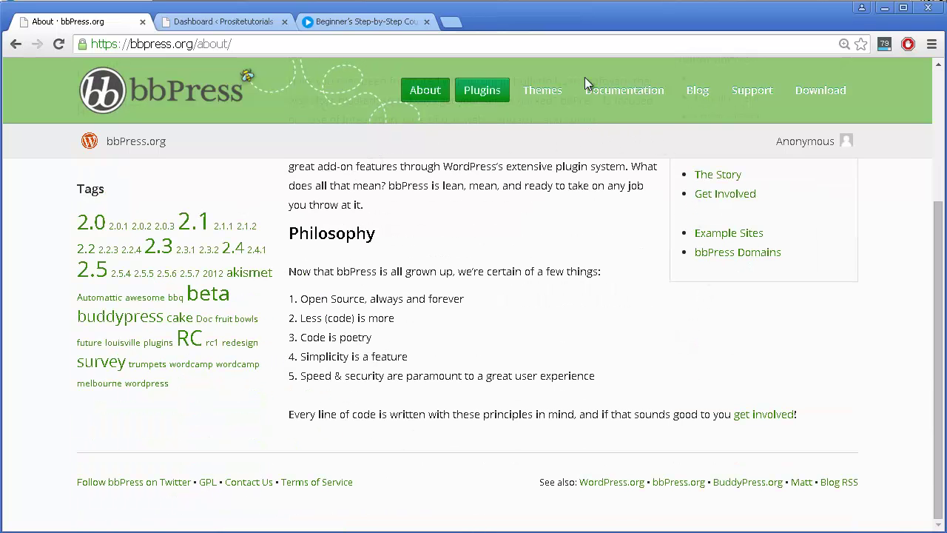
click(742, 104)
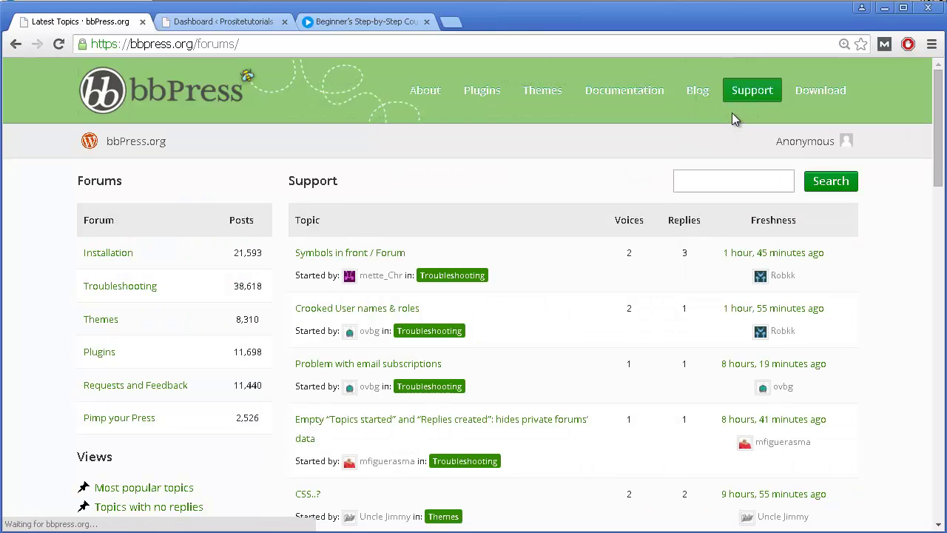
scroll(424, 107, down, 1)
scroll(274, 236, down, 5)
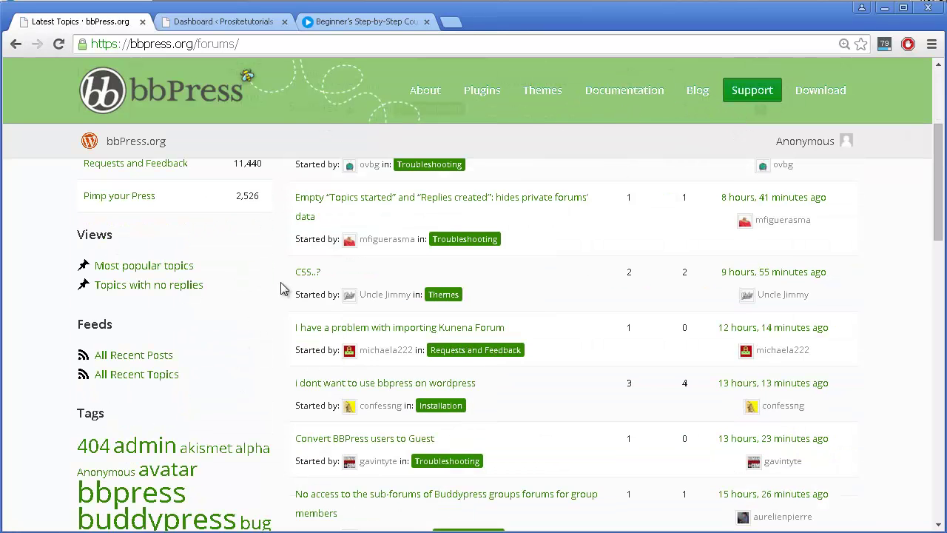
scroll(283, 289, down, 3)
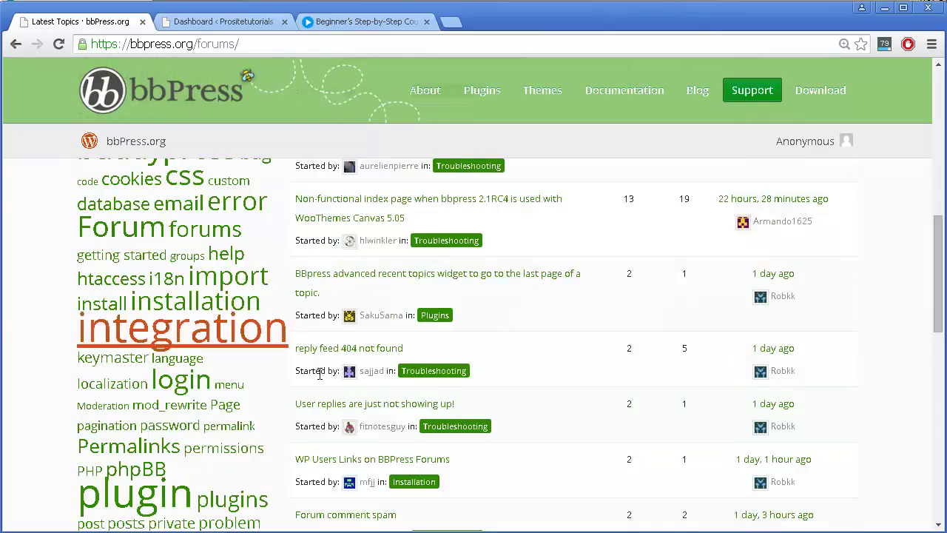
scroll(385, 429, down, 8)
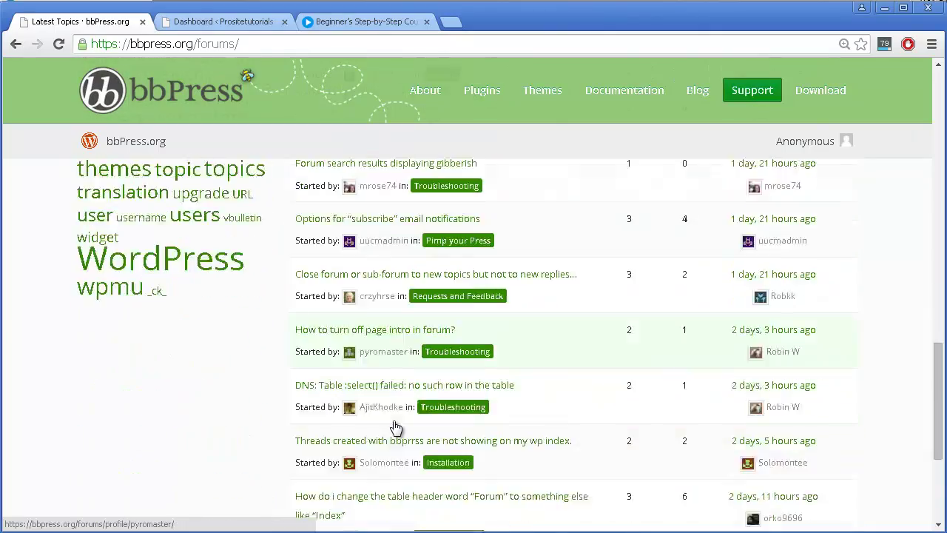
scroll(389, 421, up, 15)
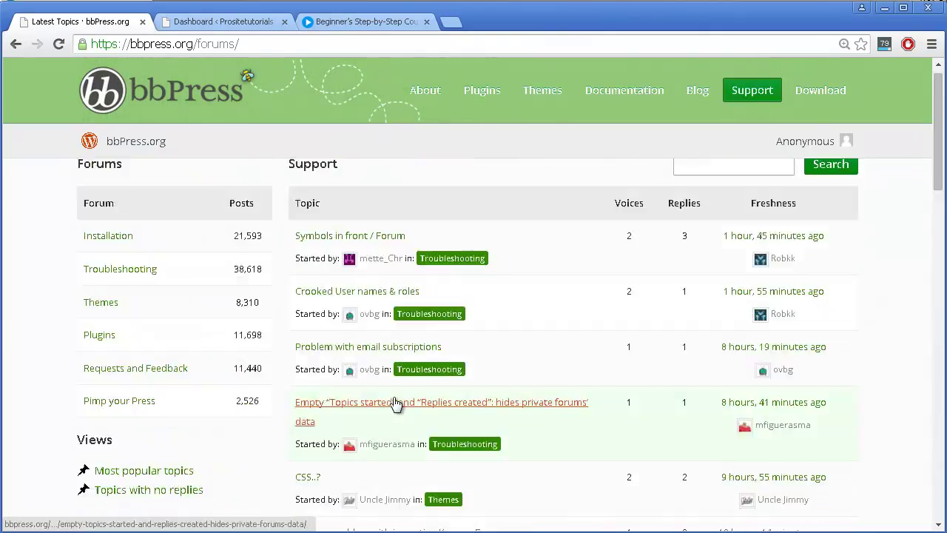
scroll(483, 417, down, 1)
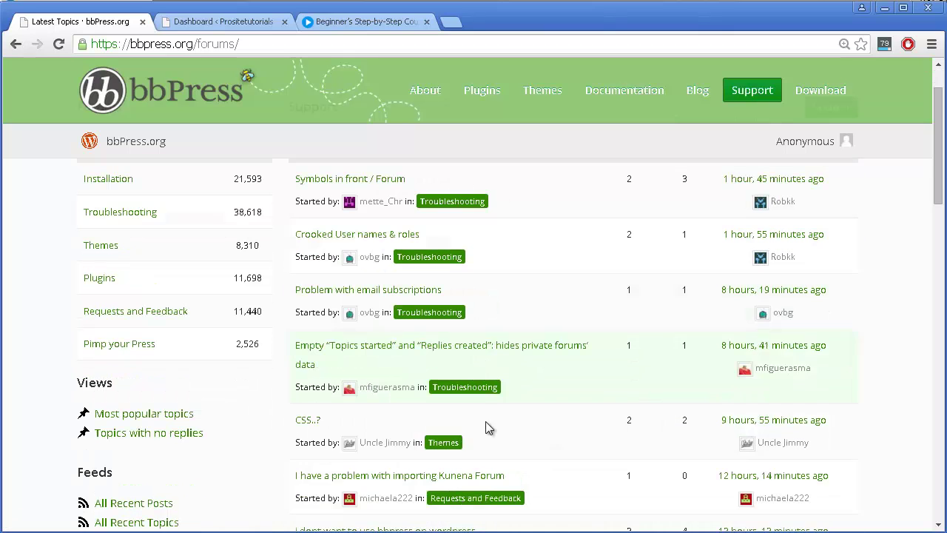
scroll(379, 332, down, 2)
scroll(421, 363, up, 3)
Read the "Symbols in front / Forum" topic with its replies and view the topic starter's profile.
click(375, 252)
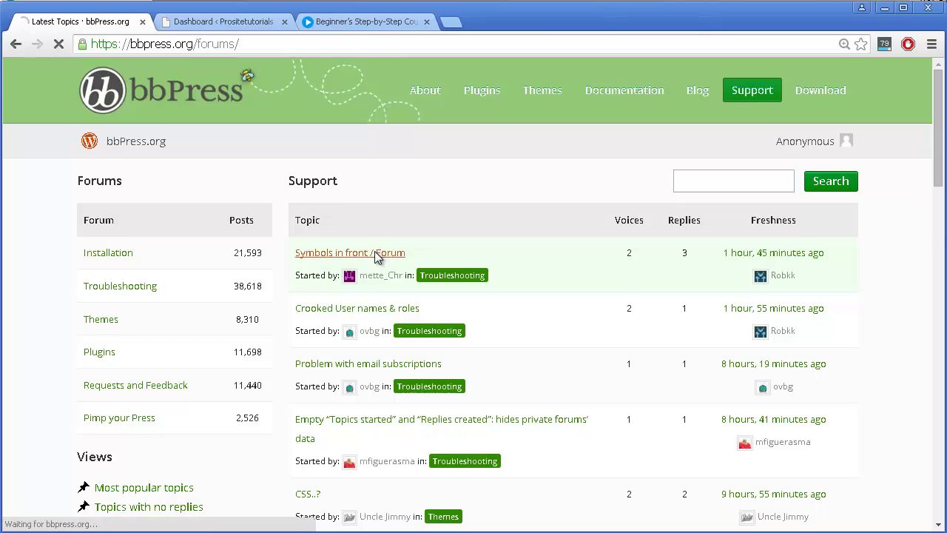
scroll(534, 141, down, 1)
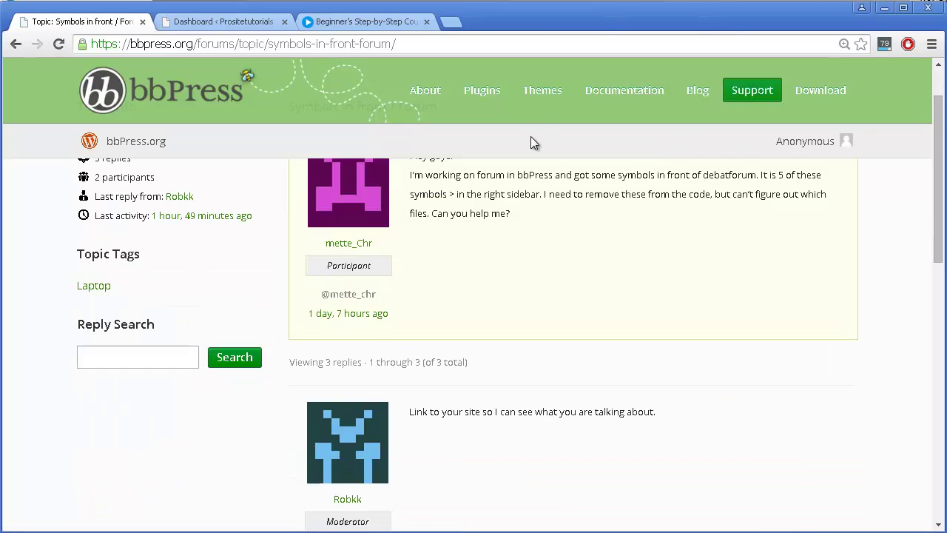
scroll(520, 178, down, 1)
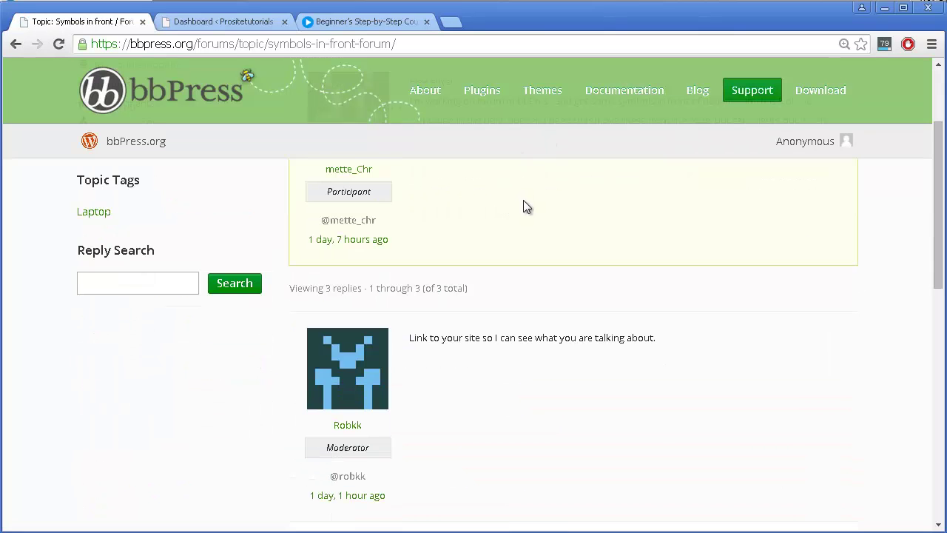
scroll(538, 254, down, 7)
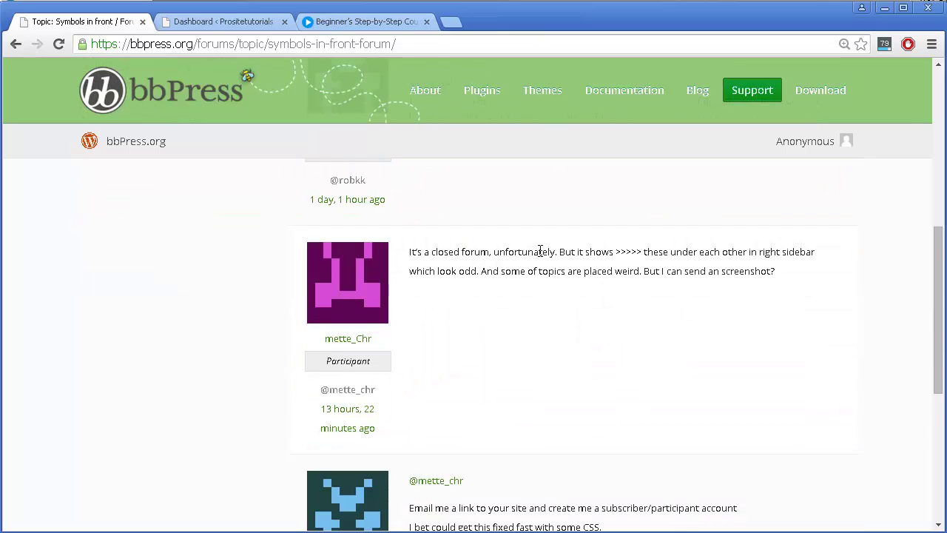
scroll(540, 254, down, 2)
scroll(539, 254, up, 8)
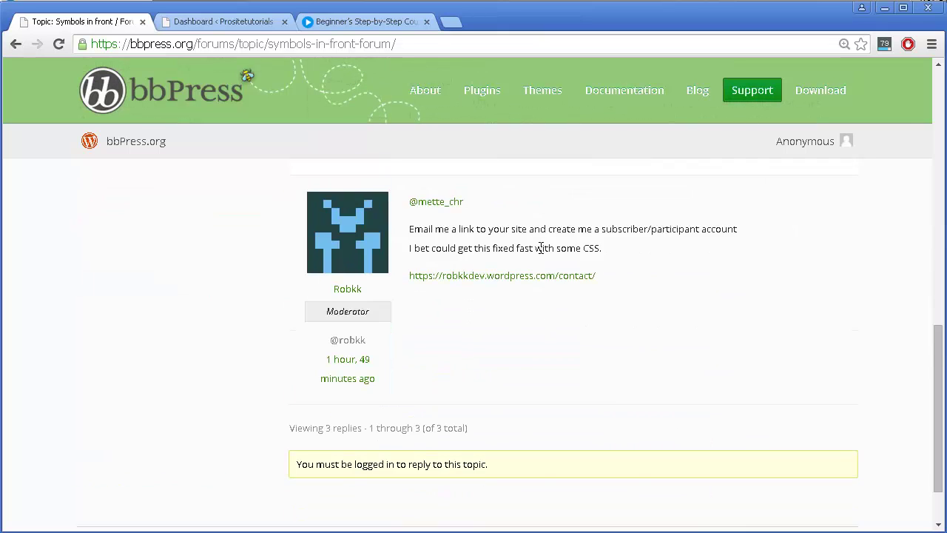
scroll(540, 247, up, 3)
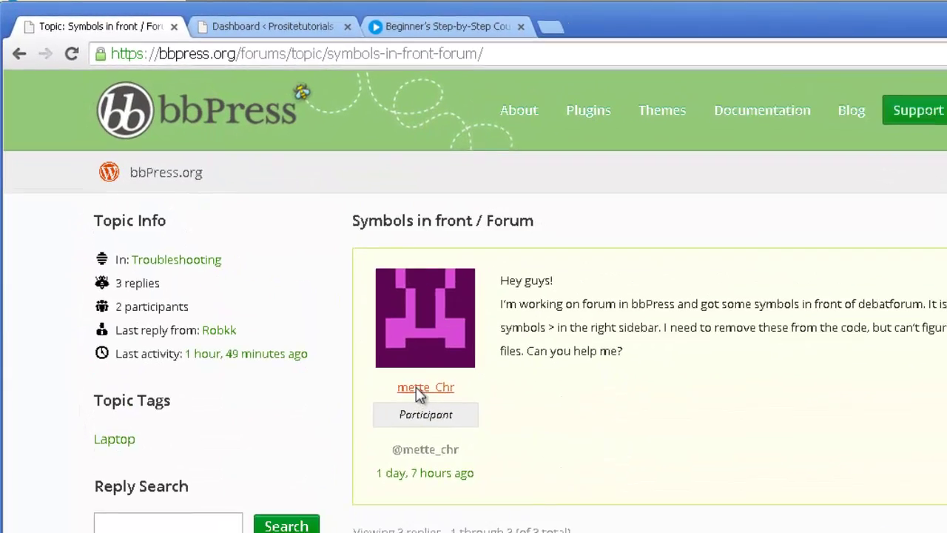
click(437, 326)
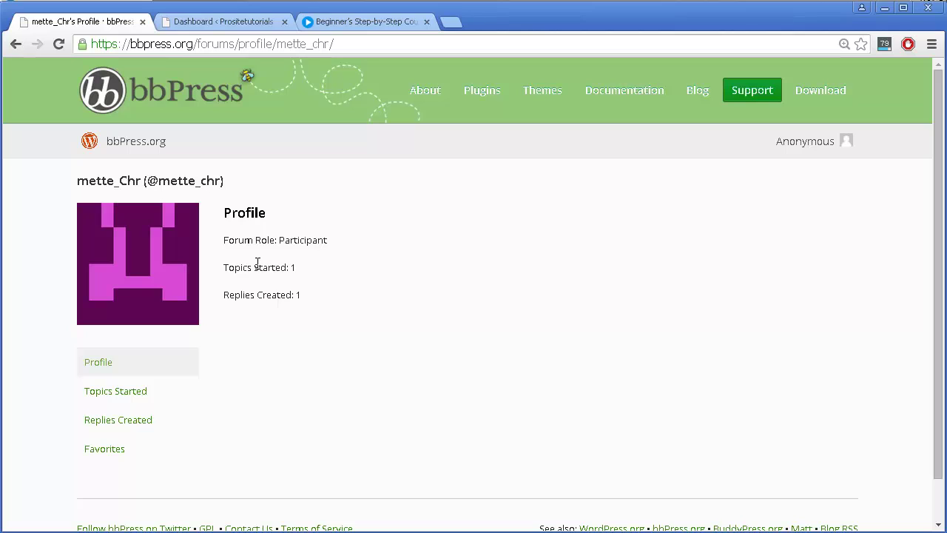
Switch to the Prositetutorials WordPress dashboard and search the installable plugins for "bbpress".
click(248, 22)
mouse_move(232, 74)
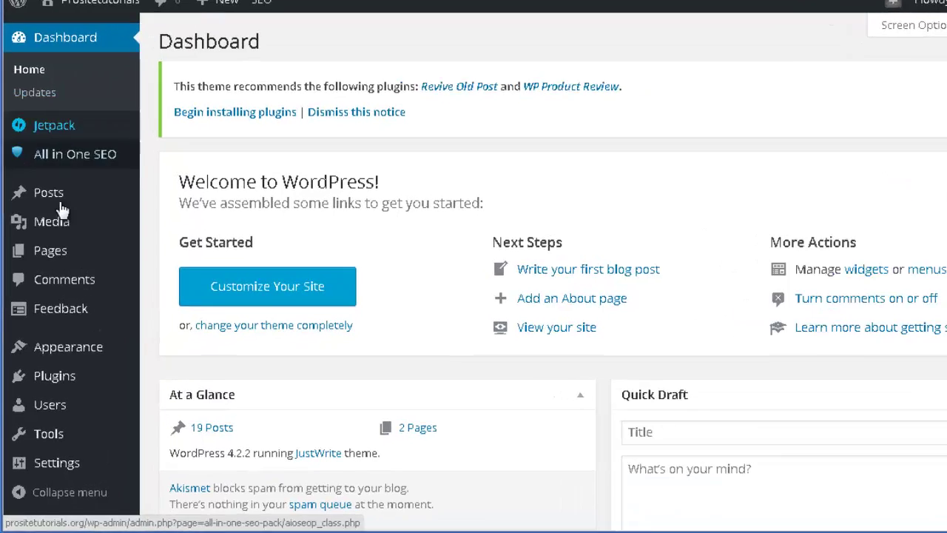
mouse_move(50, 383)
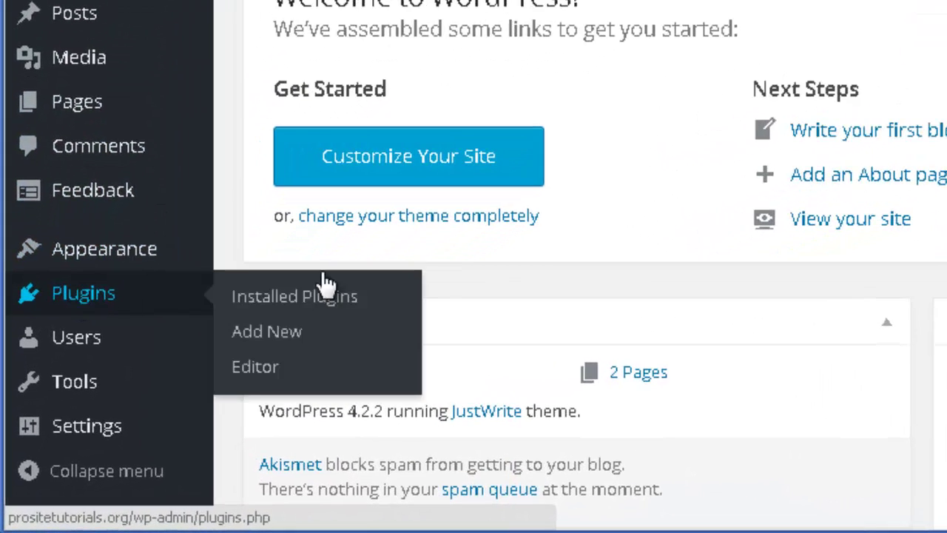
click(302, 332)
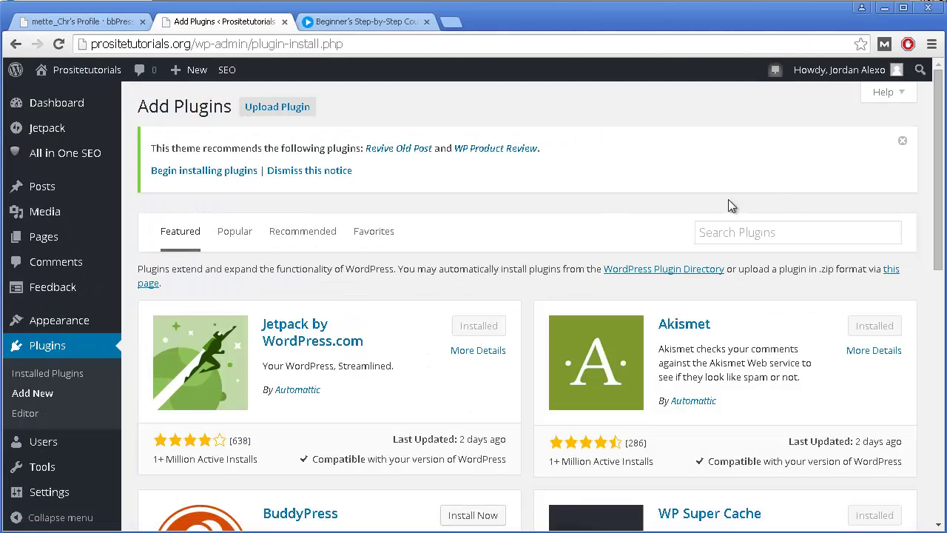
click(769, 228)
text(bbpresss)
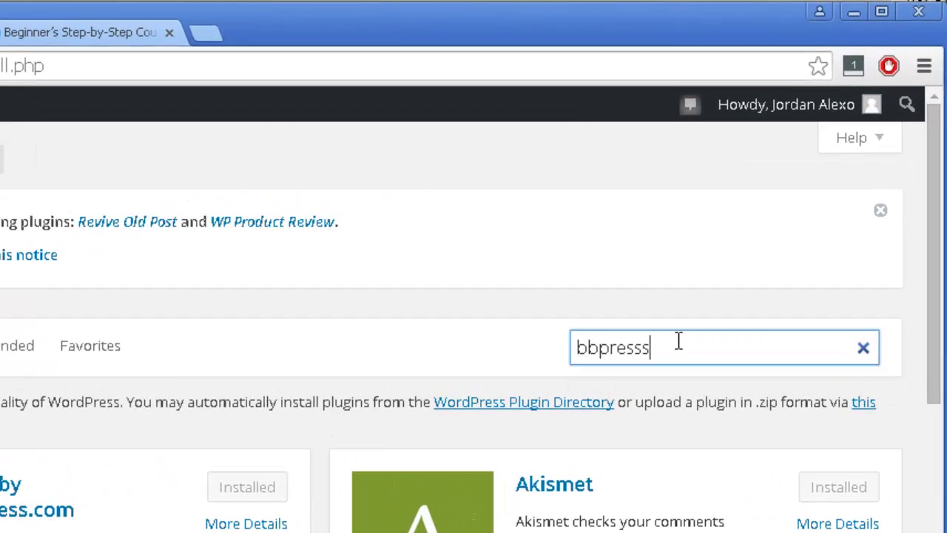
key(BackSpace)
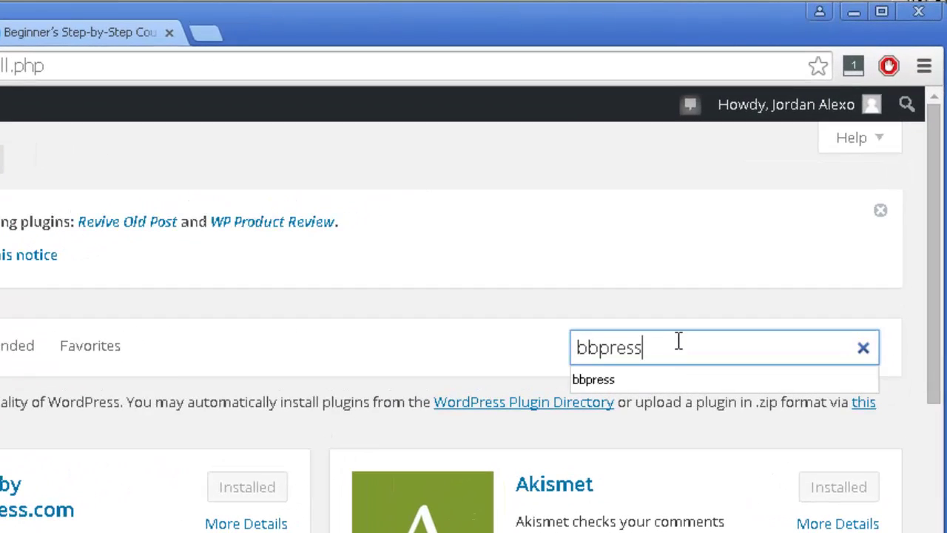
key(Return)
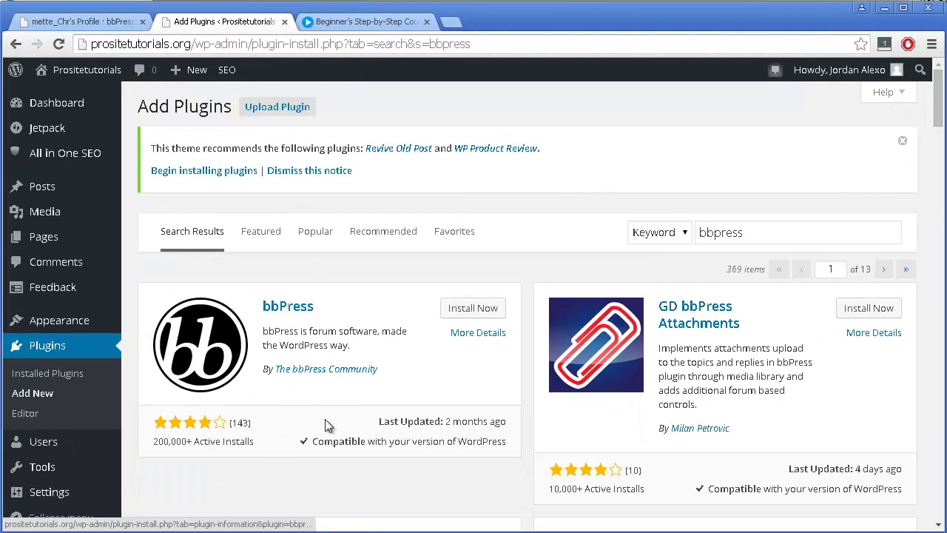
Install and activate the bbPress forum plugin, and look over its welcome page.
click(466, 309)
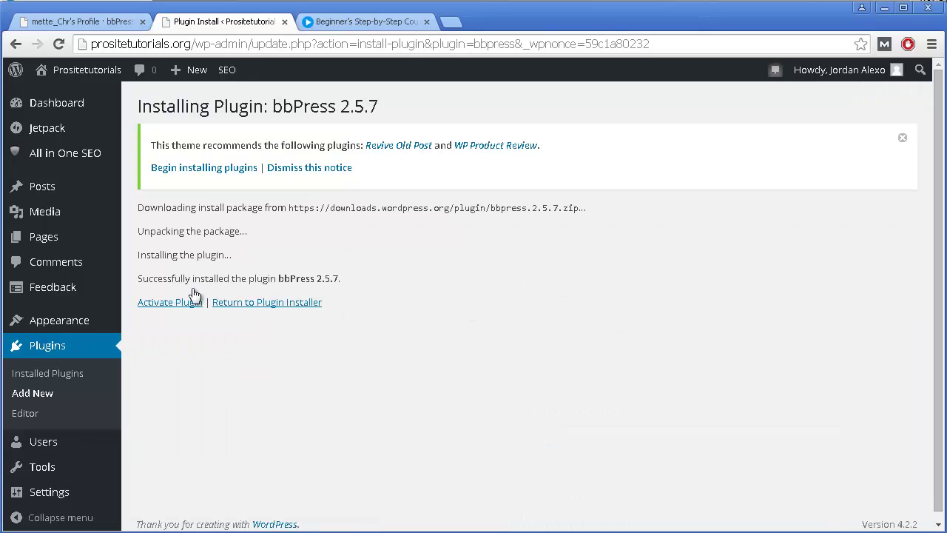
click(177, 303)
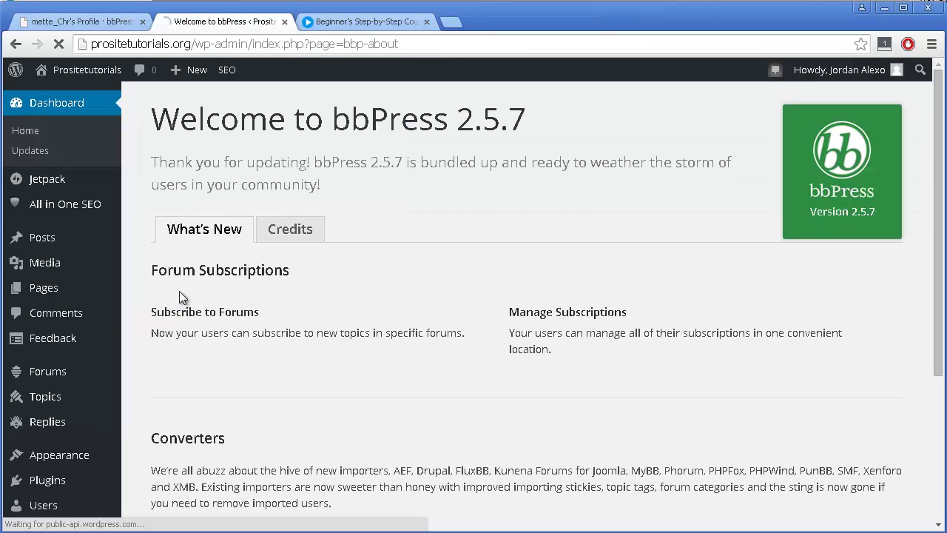
scroll(405, 130, down, 2)
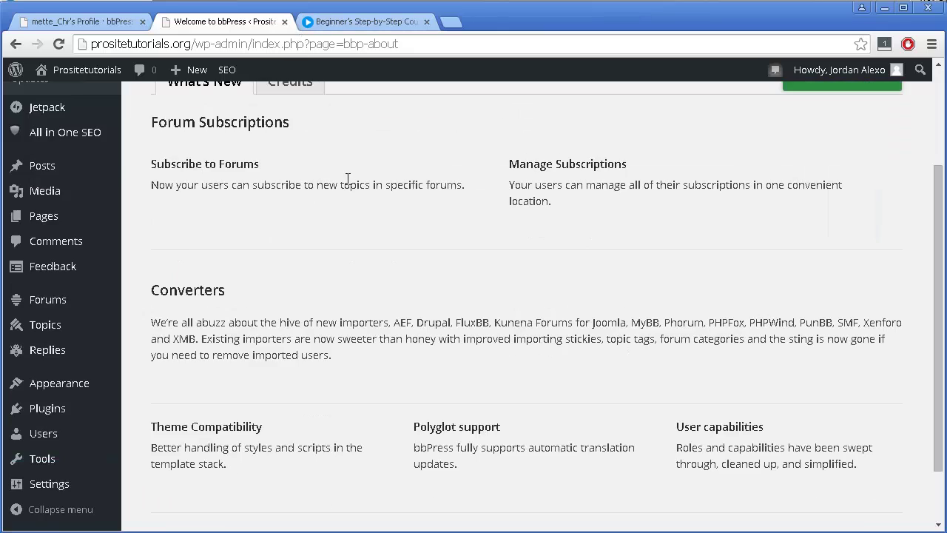
scroll(345, 172, up, 2)
scroll(351, 152, down, 3)
scroll(355, 142, up, 3)
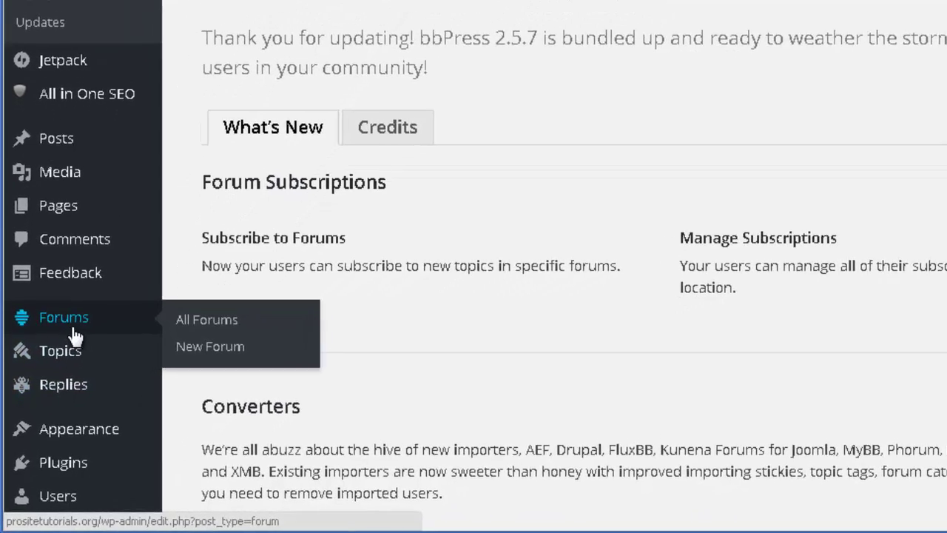
Open the Forums settings page and examine its options, from user settings and features to slugs and Akismet integration.
mouse_move(54, 398)
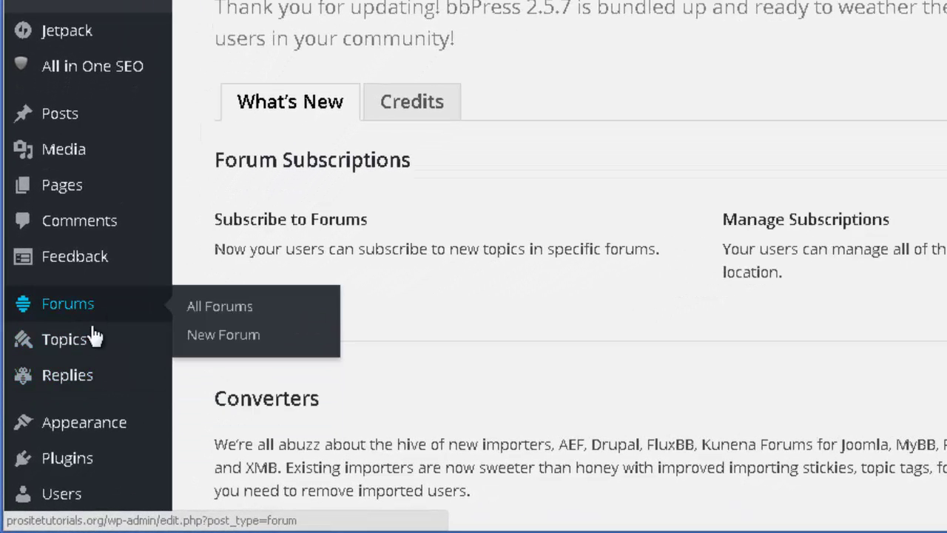
scroll(116, 272, down, 2)
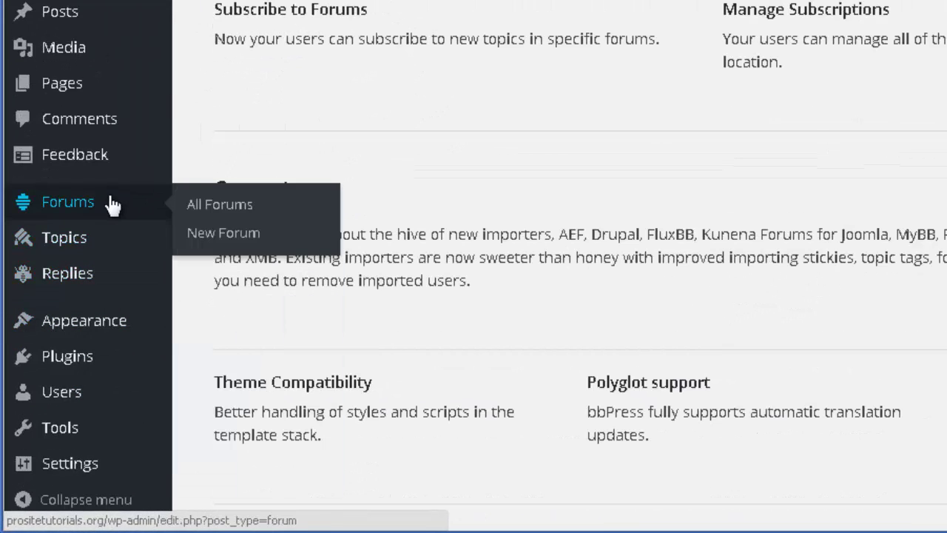
mouse_move(62, 470)
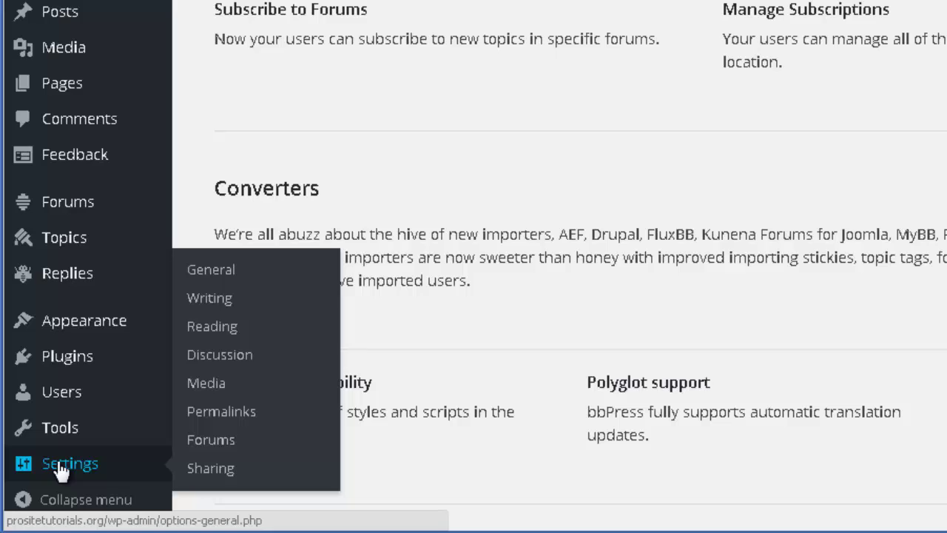
click(212, 442)
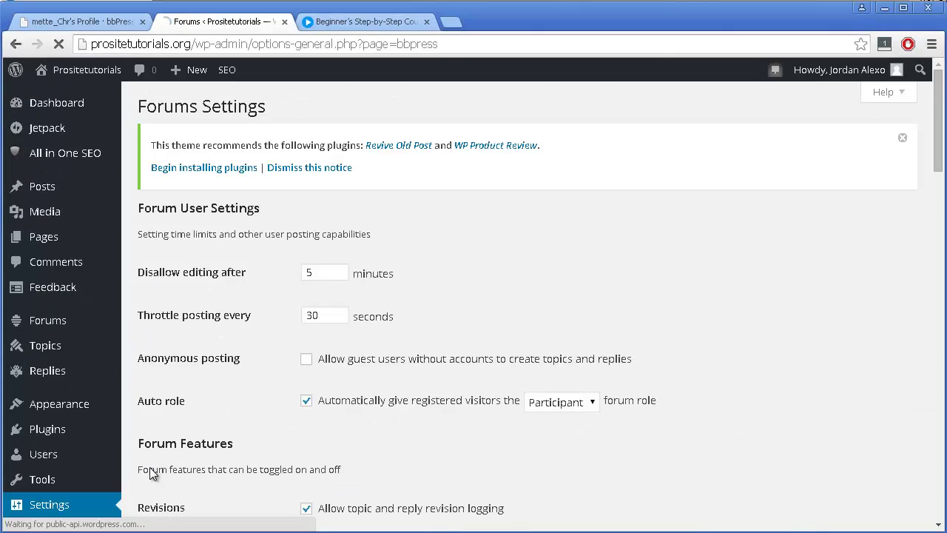
scroll(418, 236, down, 3)
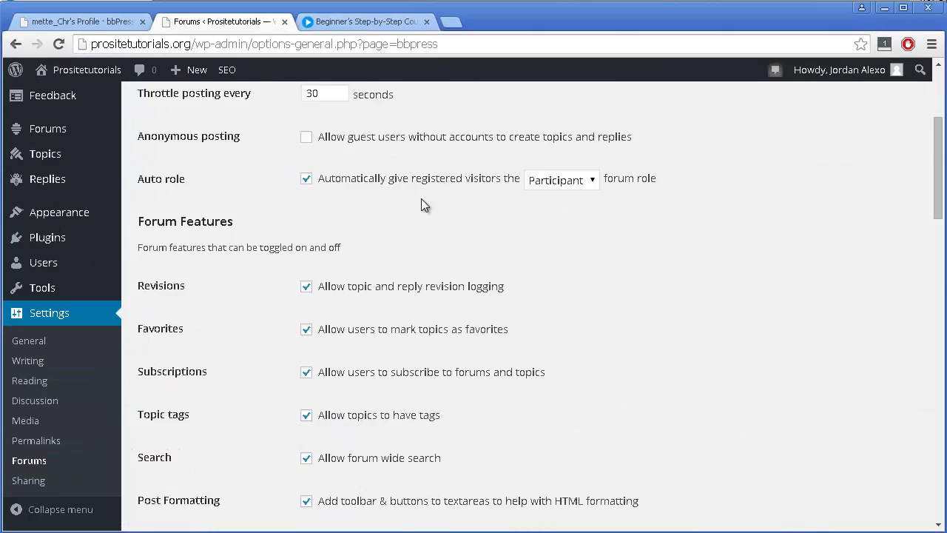
scroll(420, 210, down, 11)
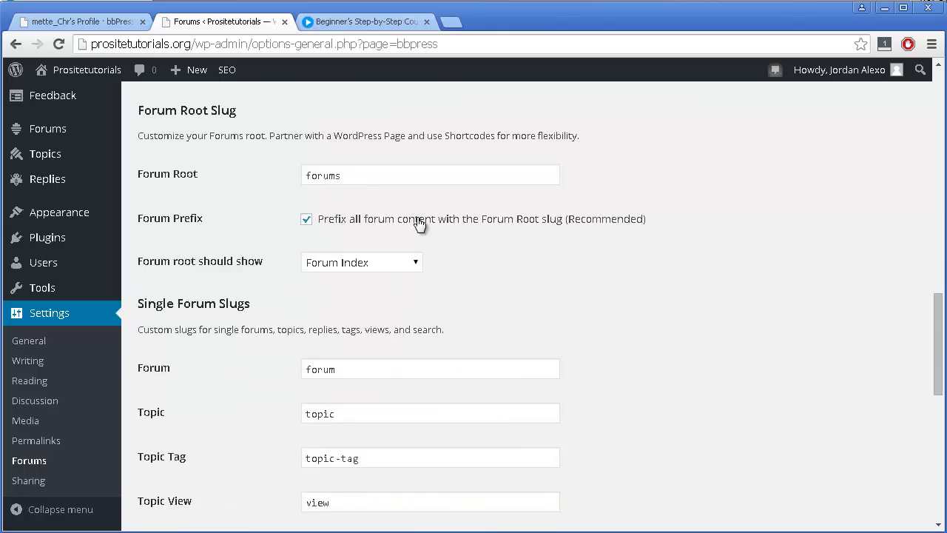
scroll(418, 221, down, 6)
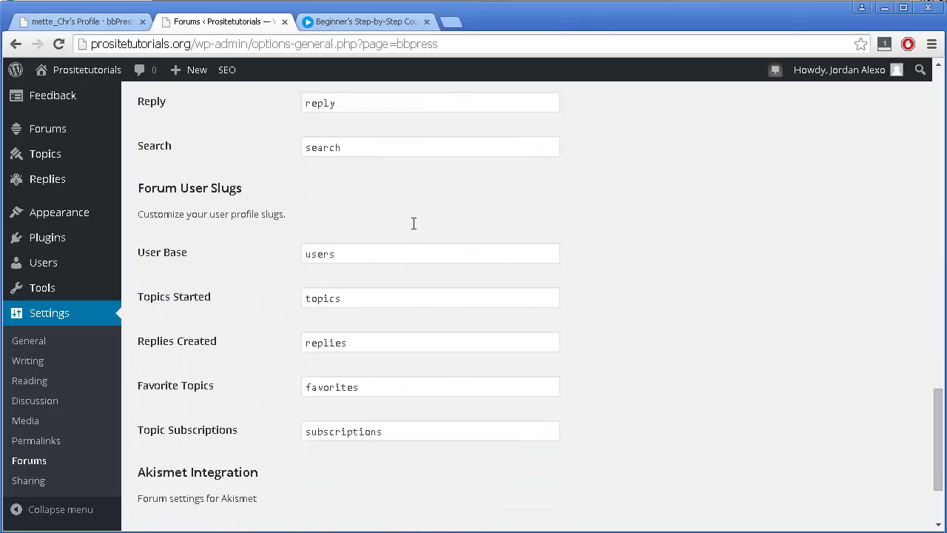
scroll(413, 223, down, 2)
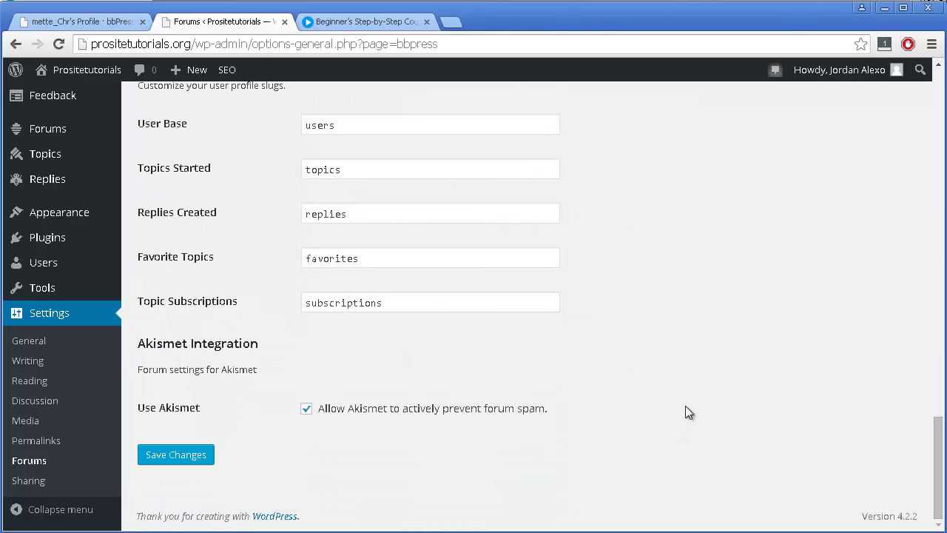
scroll(685, 406, up, 4)
scroll(685, 411, up, 14)
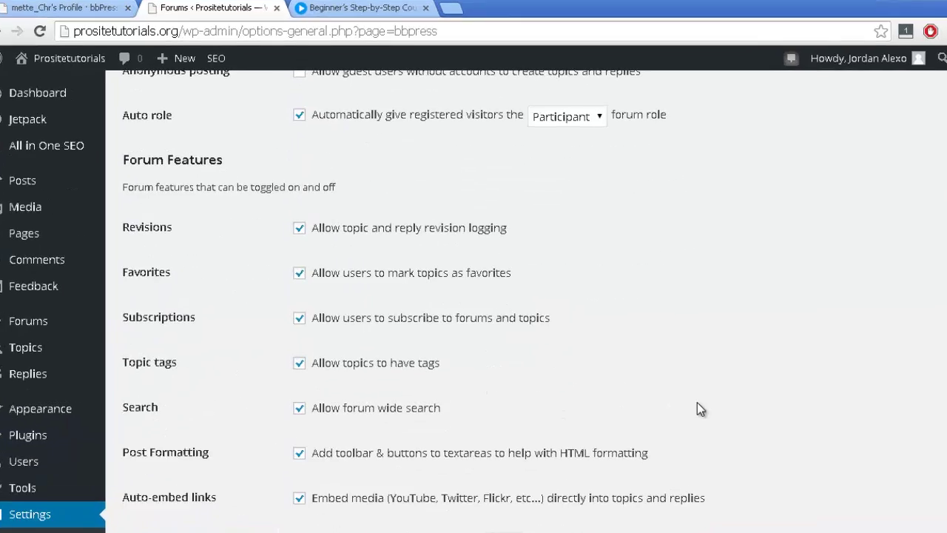
scroll(699, 408, up, 5)
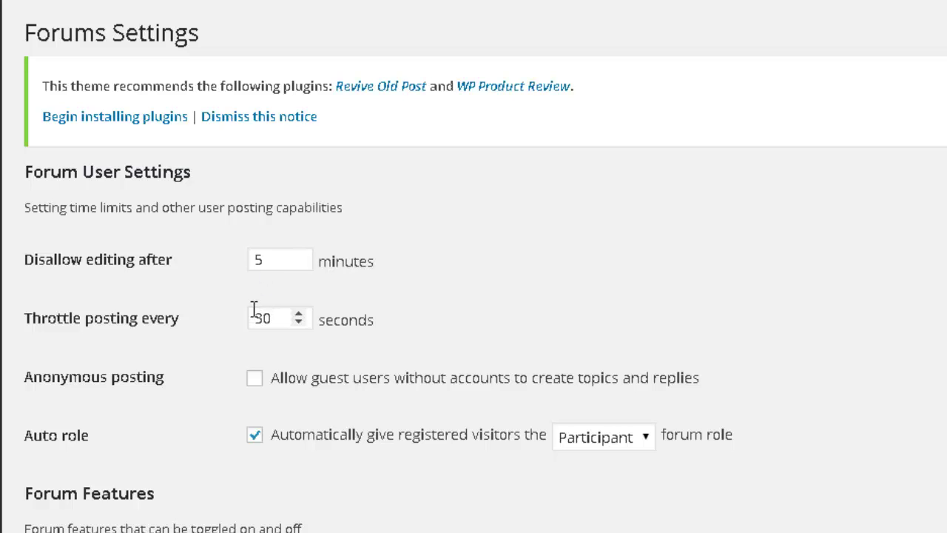
Set the forum's time limit for disallowing edits to 10 minutes.
click(300, 254)
click(300, 255)
click(300, 255)
click(300, 255)
click(300, 255)
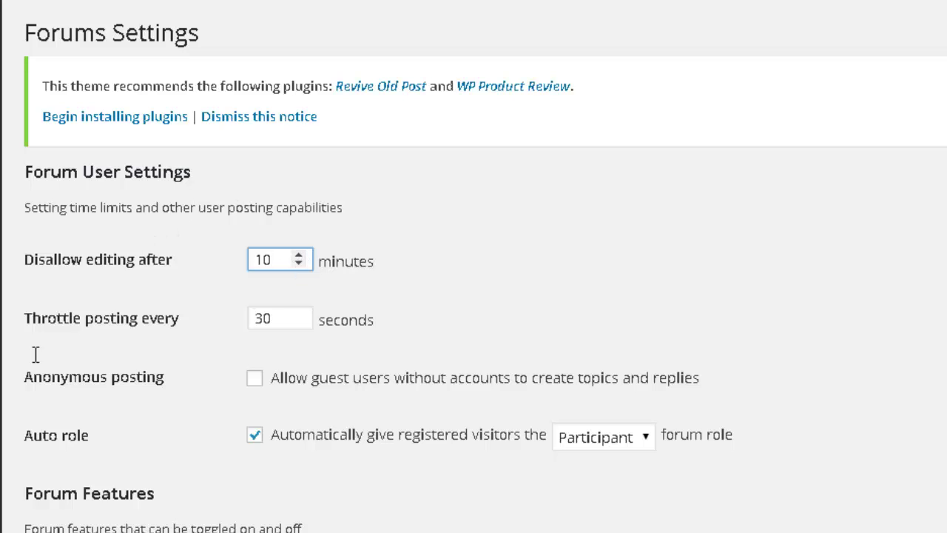
Set the posting throttle to every 90 seconds and save the forum settings.
drag(31, 318, 174, 301)
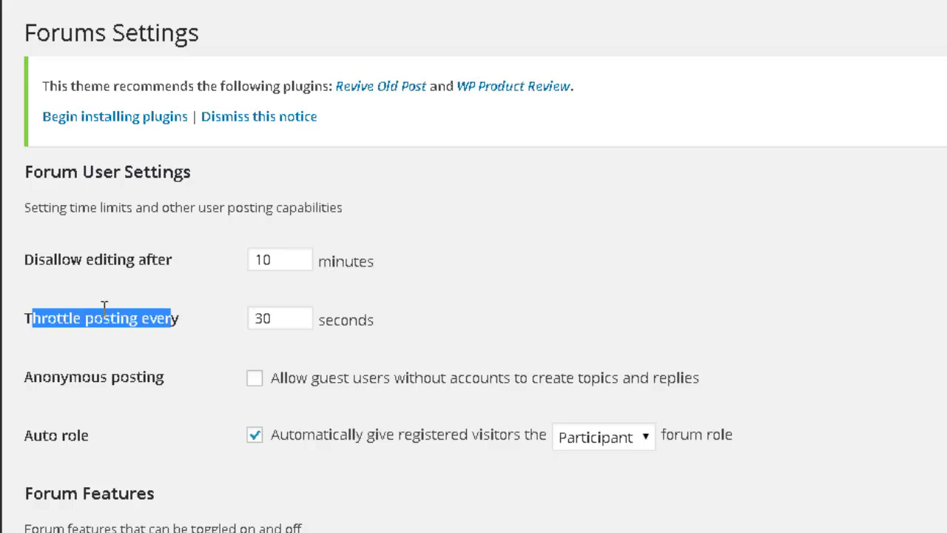
mouse_move(308, 323)
click(281, 312)
double_click(273, 316)
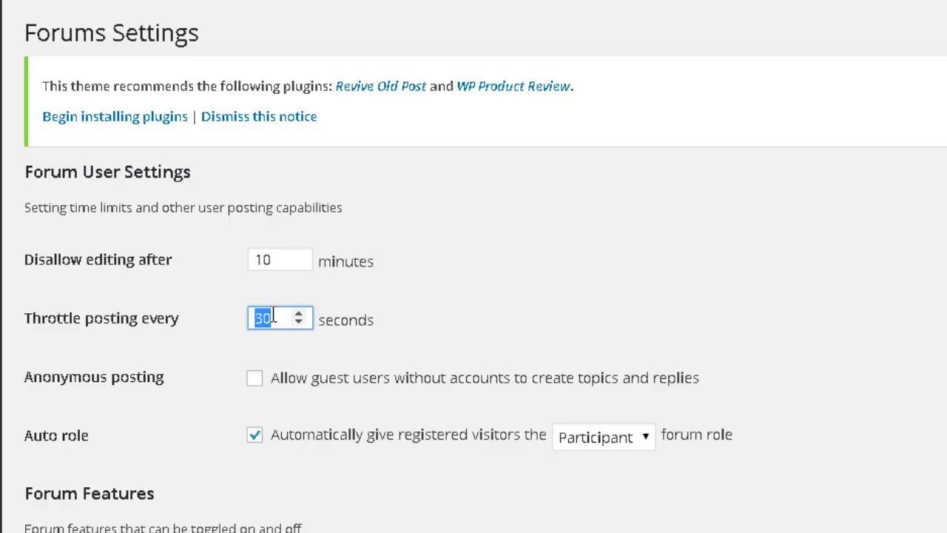
text(90)
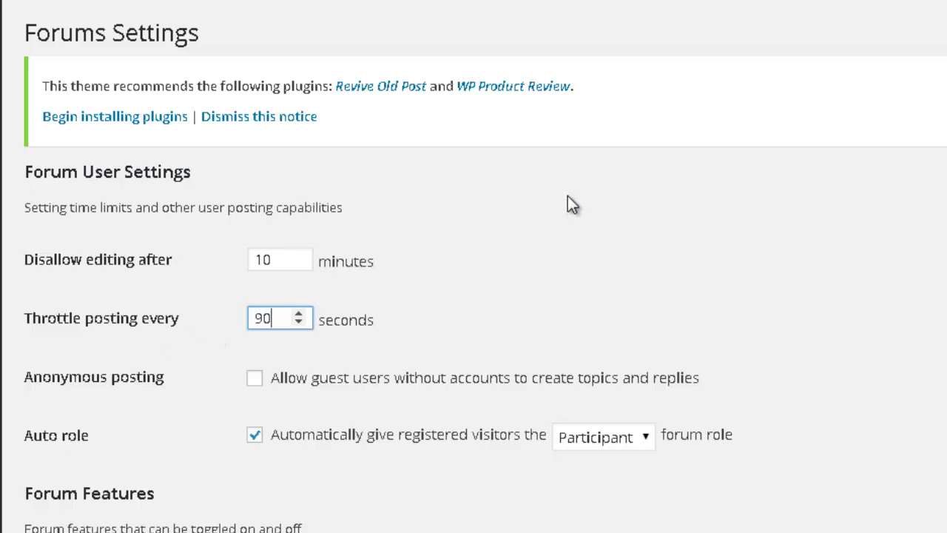
scroll(540, 95, down, 5)
scroll(518, 74, down, 15)
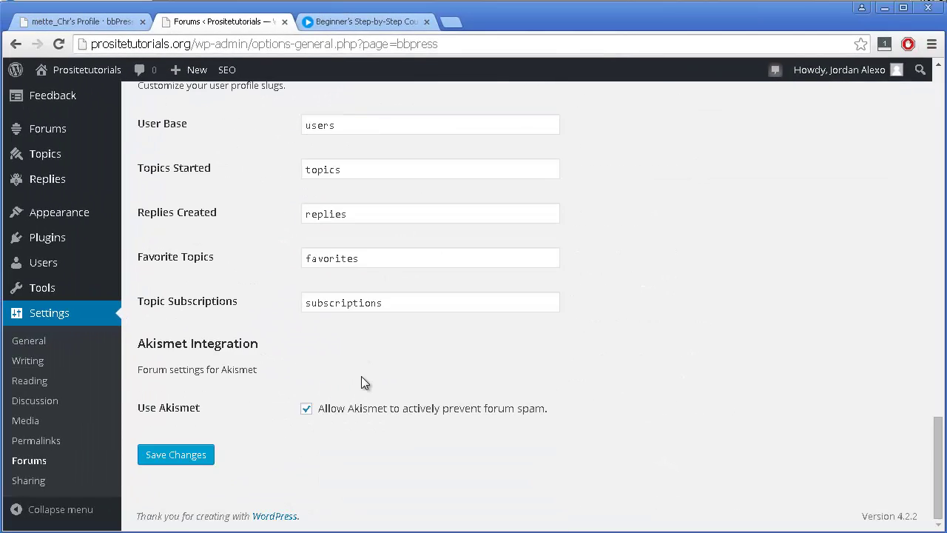
click(185, 455)
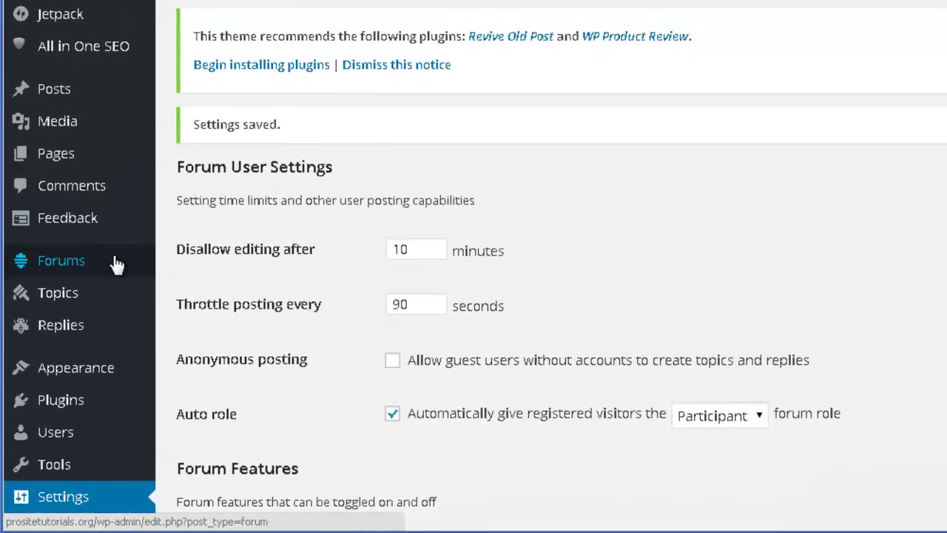
Start a new forum and title it "General Discussion".
mouse_move(84, 326)
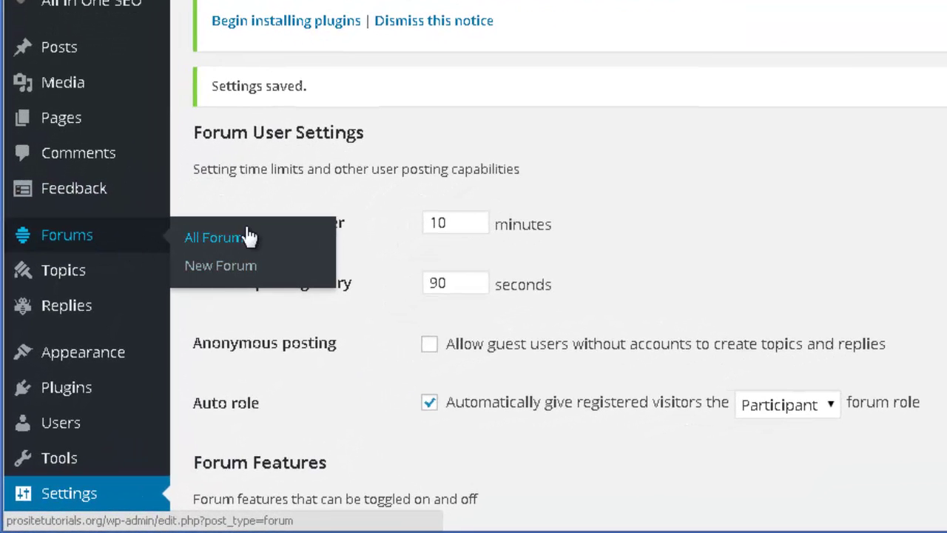
click(237, 271)
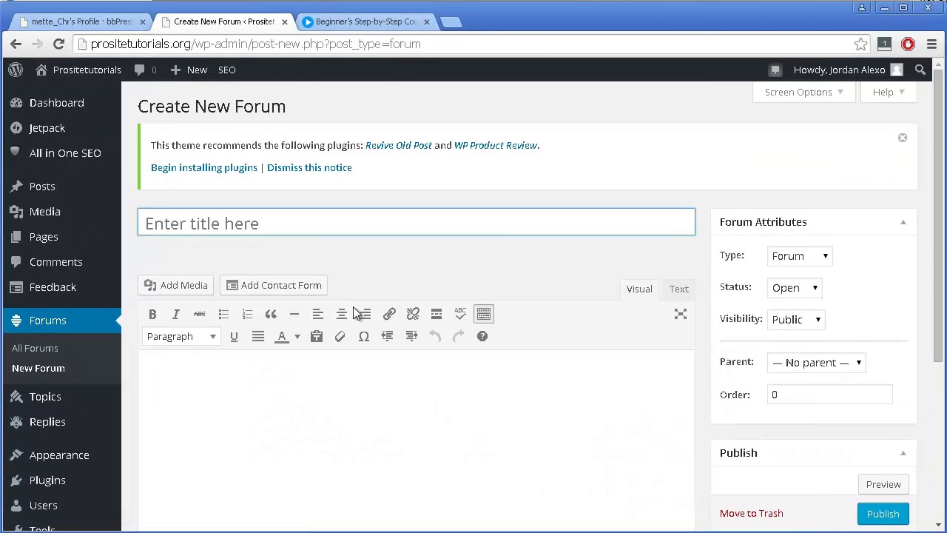
text(General)
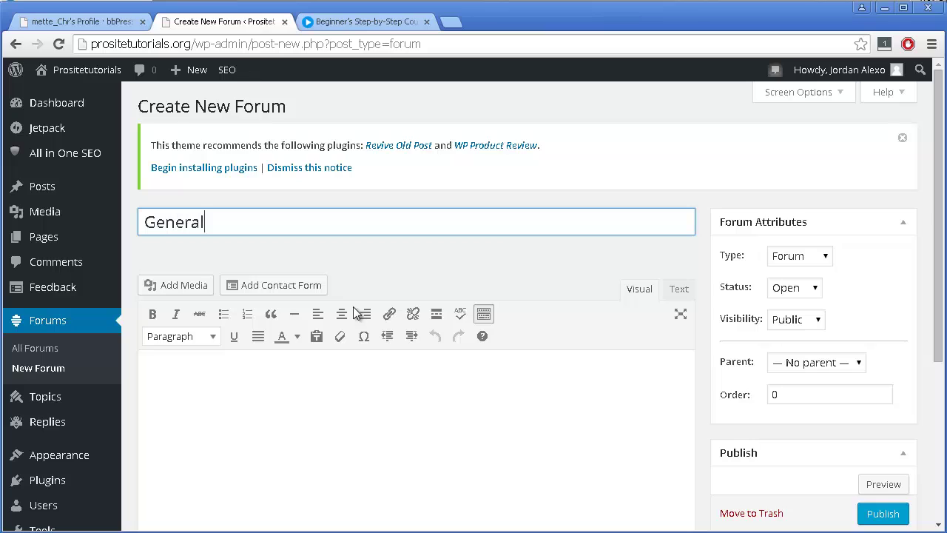
text( Disuc)
key(BackSpace)
key(BackSpace)
text(cussion)
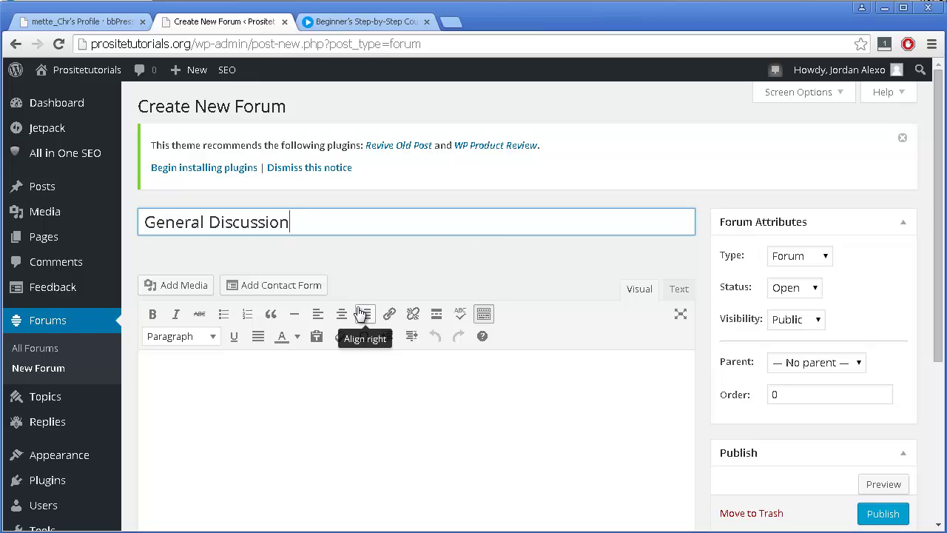
Enter the forum description "Talk about anything related to WordPress".
scroll(203, 212, down, 1)
click(233, 321)
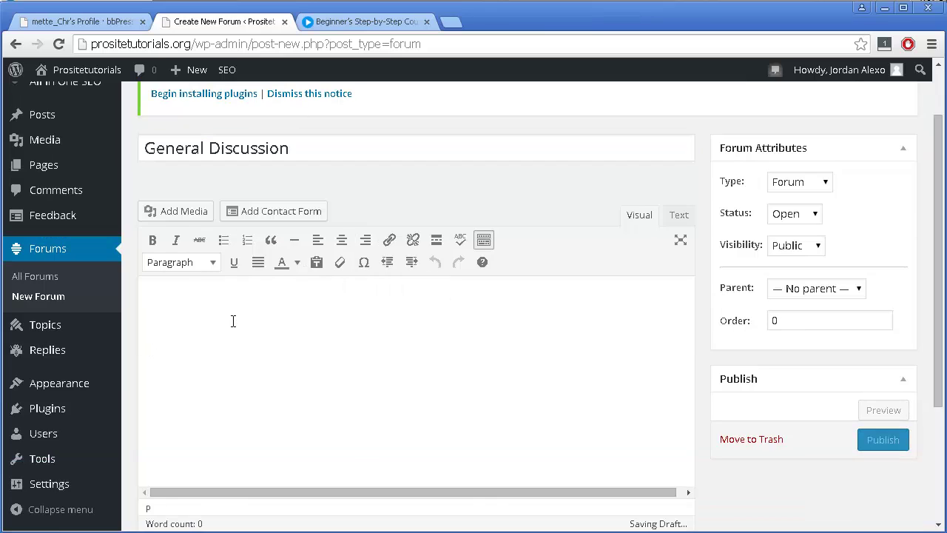
text(Talk about an)
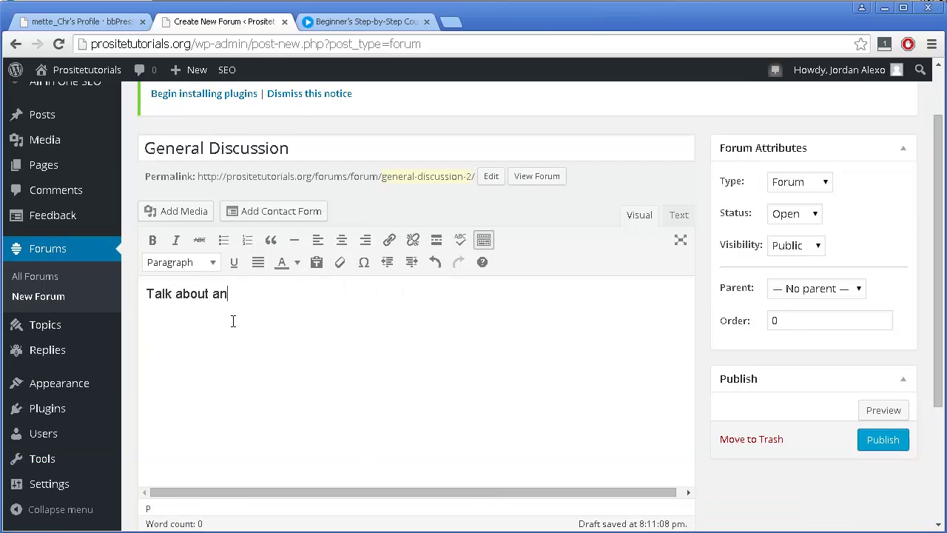
text(ything related to WordPress)
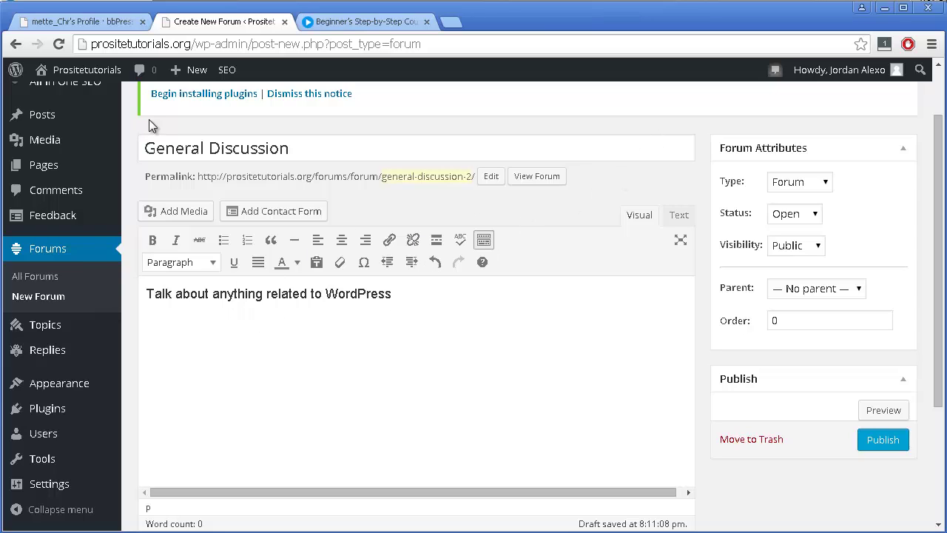
drag(146, 148, 290, 150)
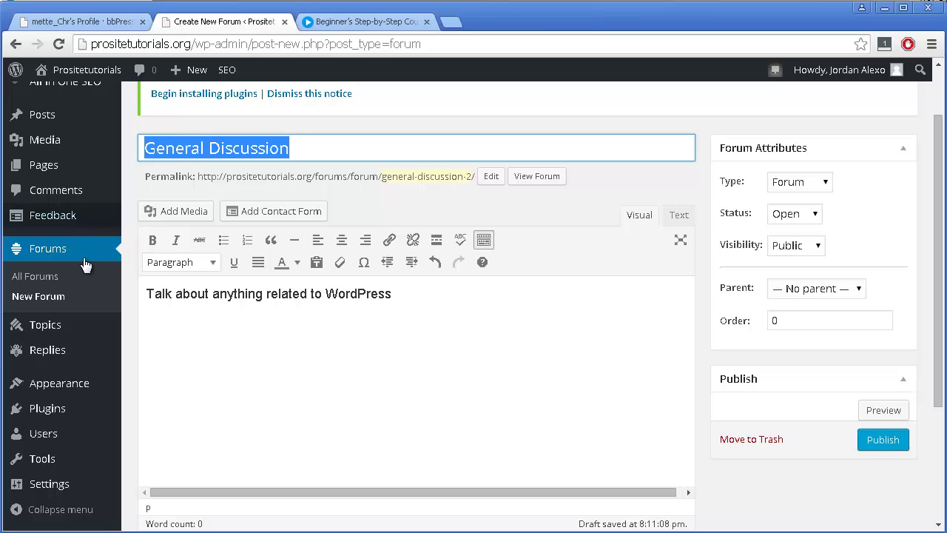
click(143, 292)
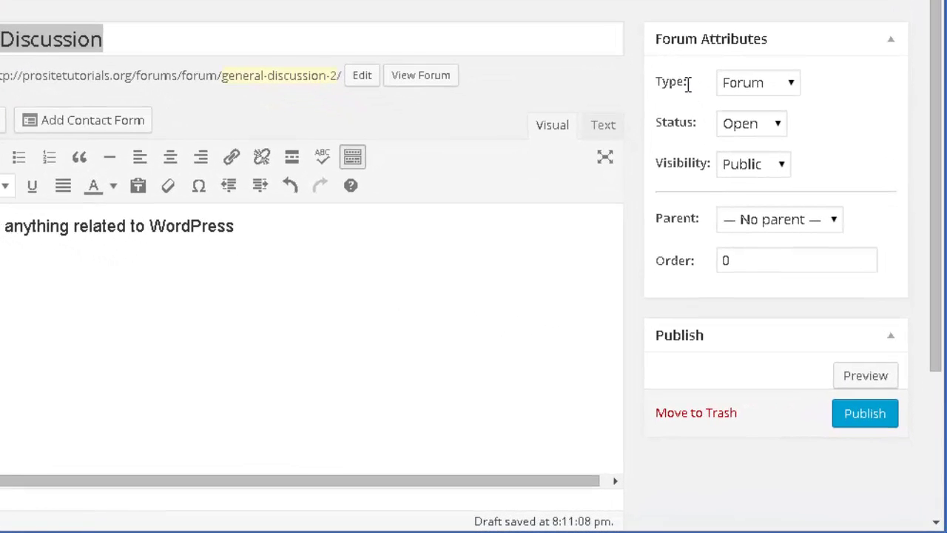
Keep the forum's type as Forum, status Open, visibility Public and no parent, and publish it.
click(730, 86)
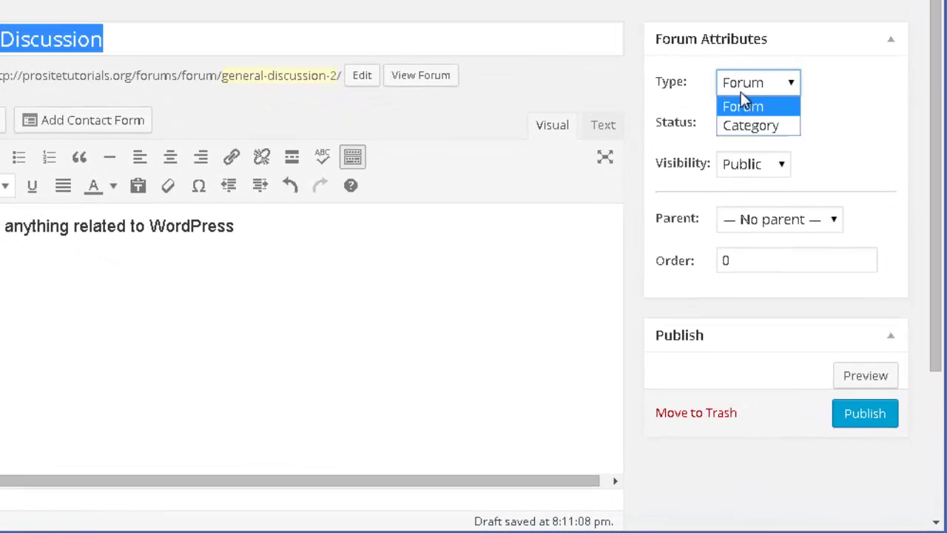
click(752, 110)
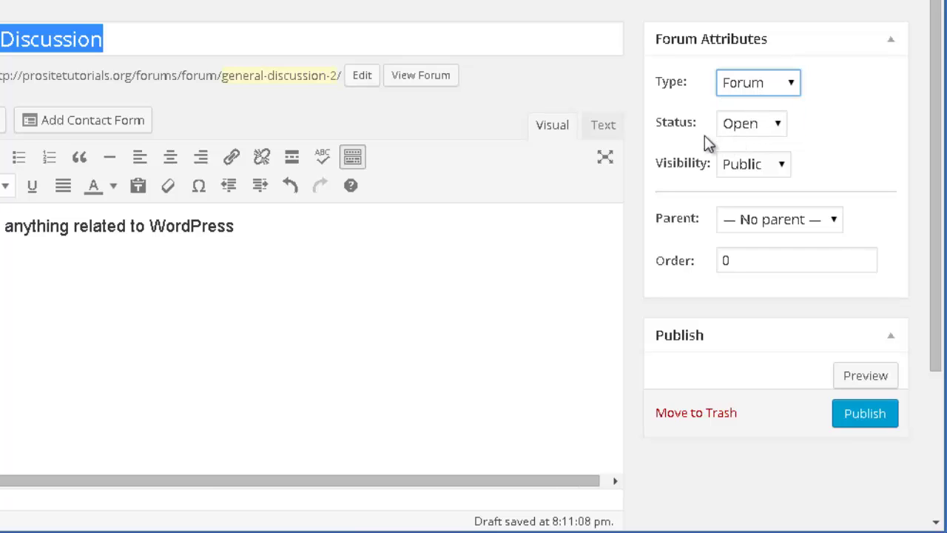
click(749, 129)
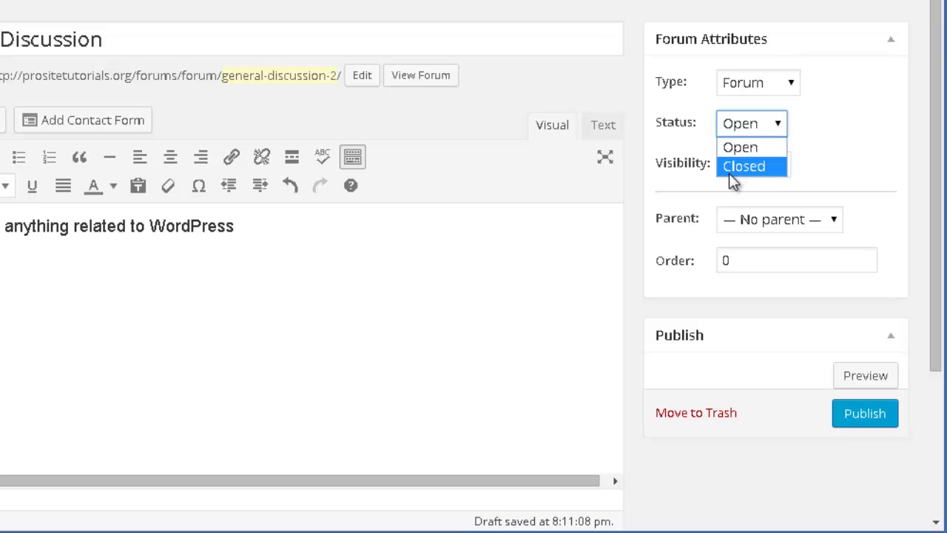
click(728, 146)
click(740, 165)
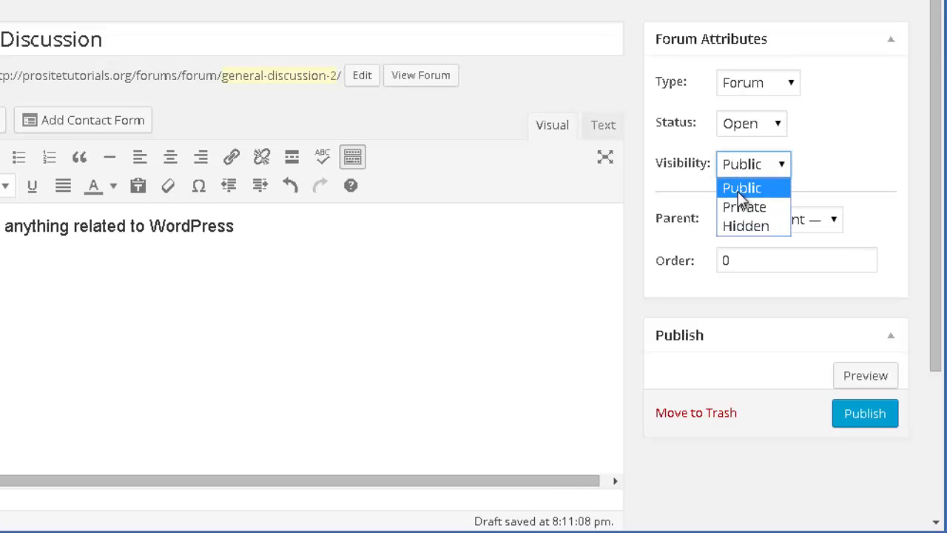
click(737, 191)
scroll(737, 190, down, 1)
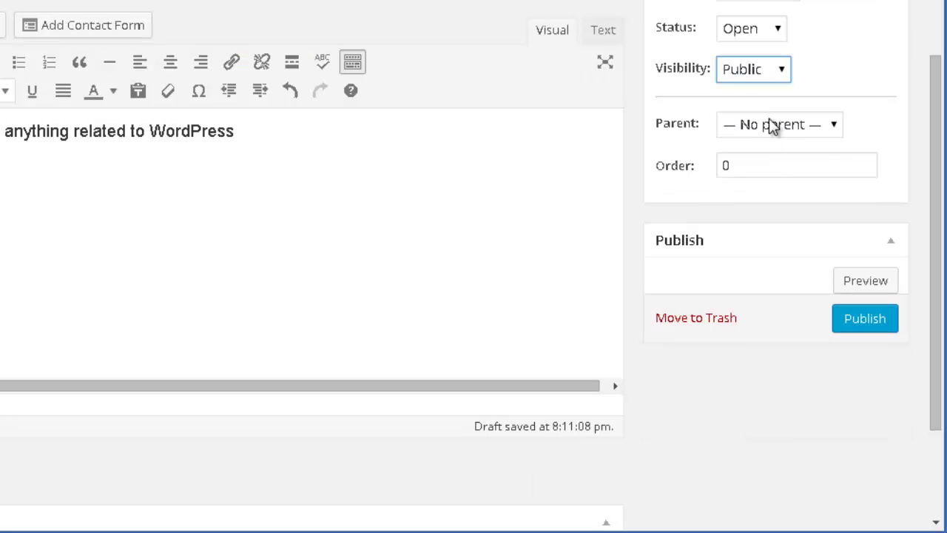
click(771, 124)
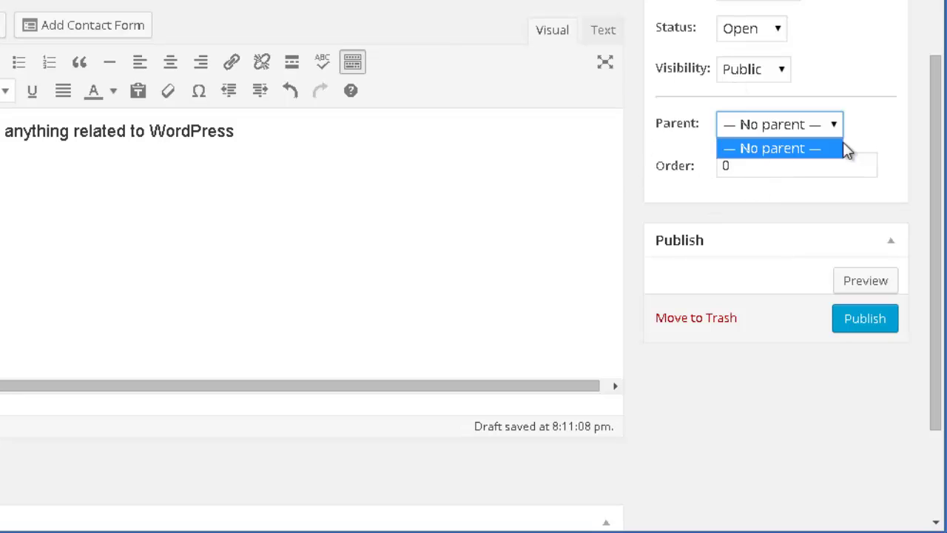
click(861, 318)
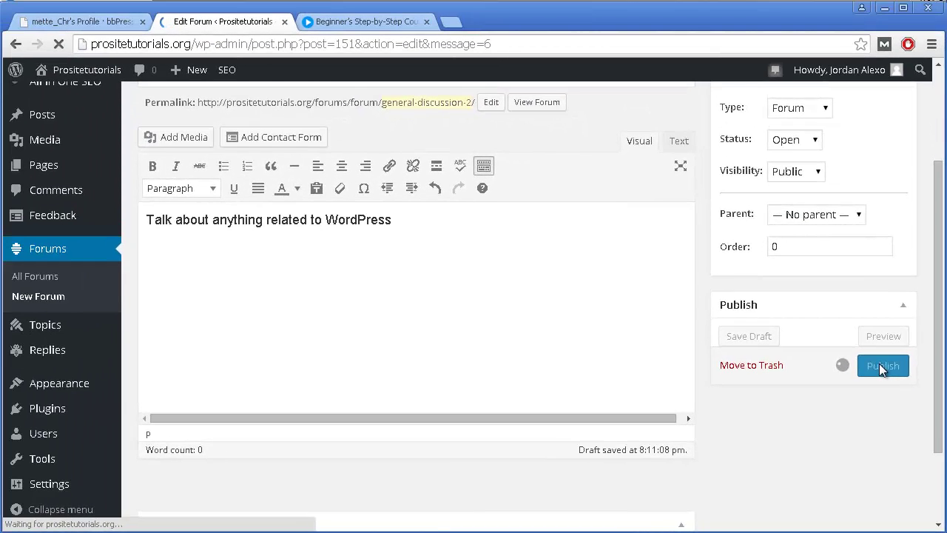
Preview the published General Discussion forum and look over its page on the site.
scroll(880, 365, down, 1)
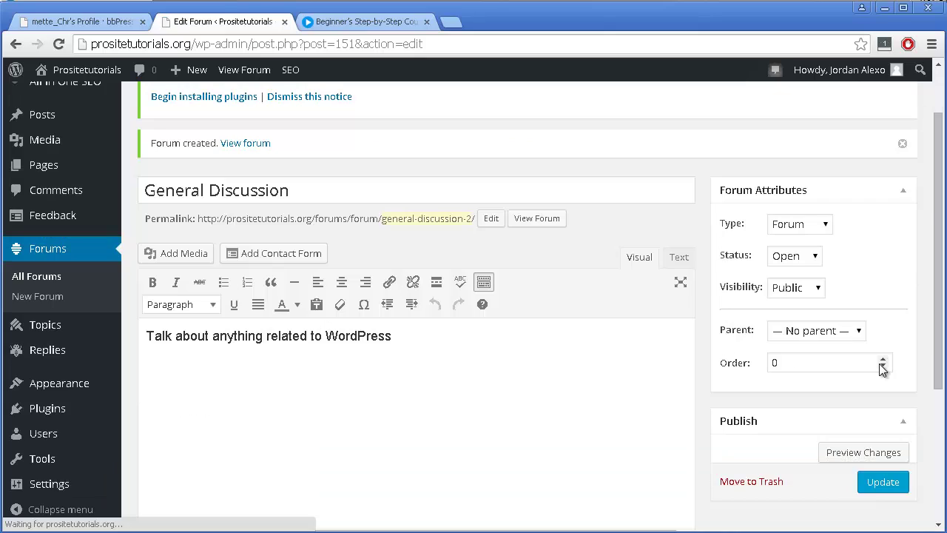
click(854, 460)
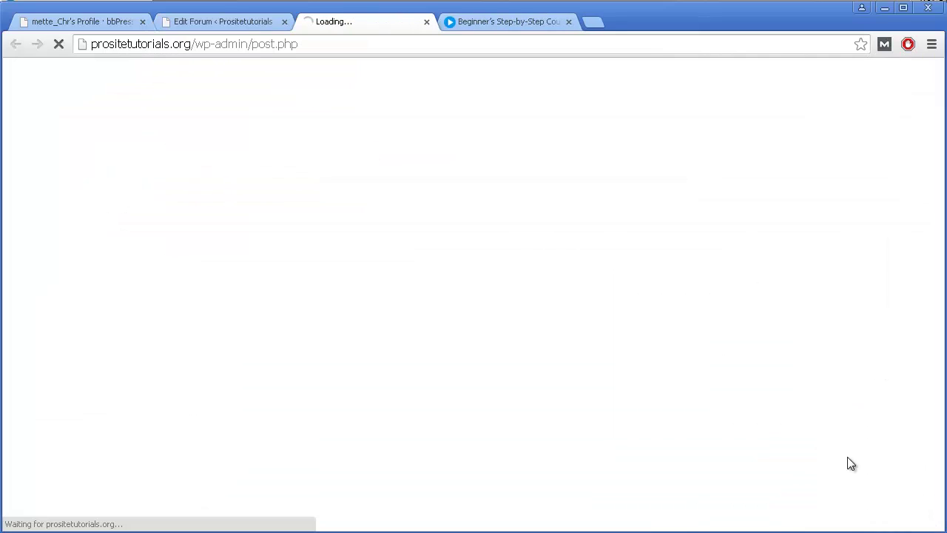
scroll(512, 238, down, 1)
scroll(534, 168, down, 4)
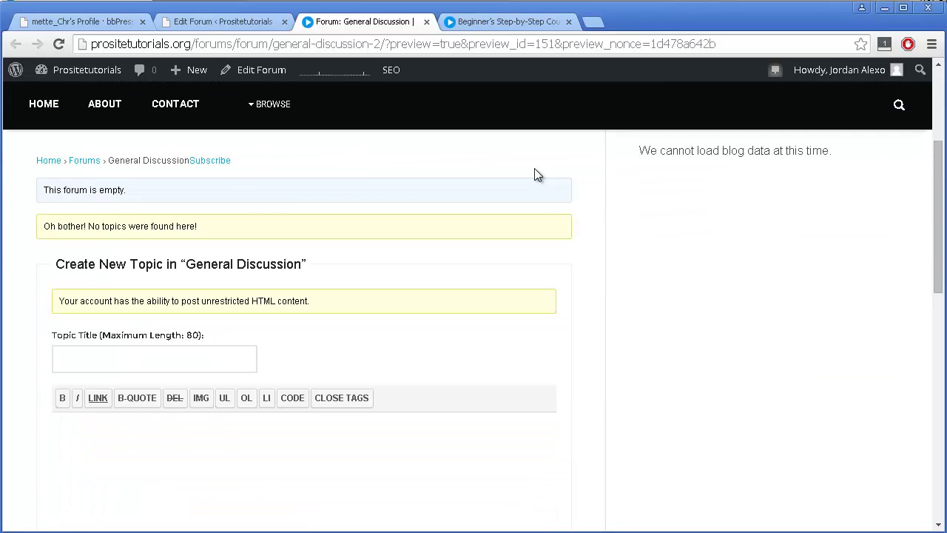
scroll(534, 166, up, 4)
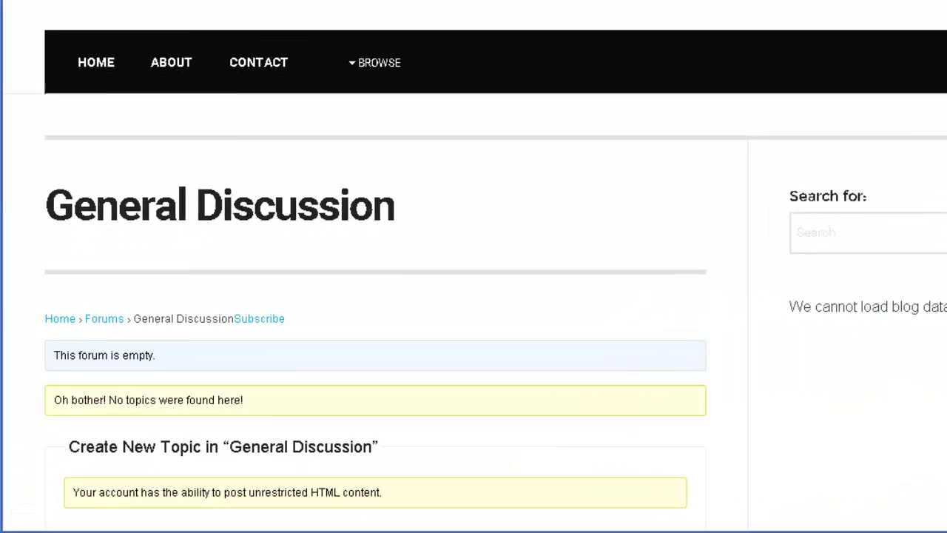
Return to the forum editor and start another new forum titled "Off Discussion".
click(199, 19)
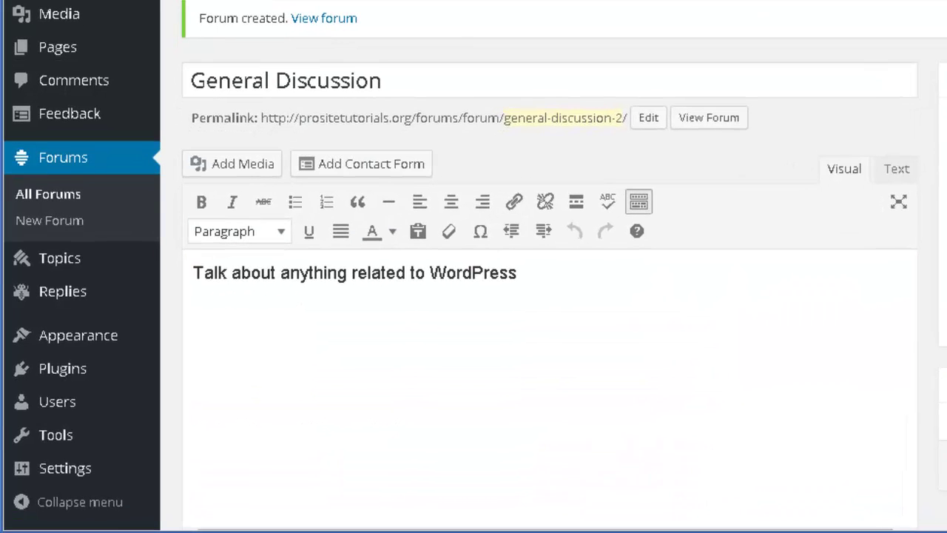
scroll(153, 186, up, 2)
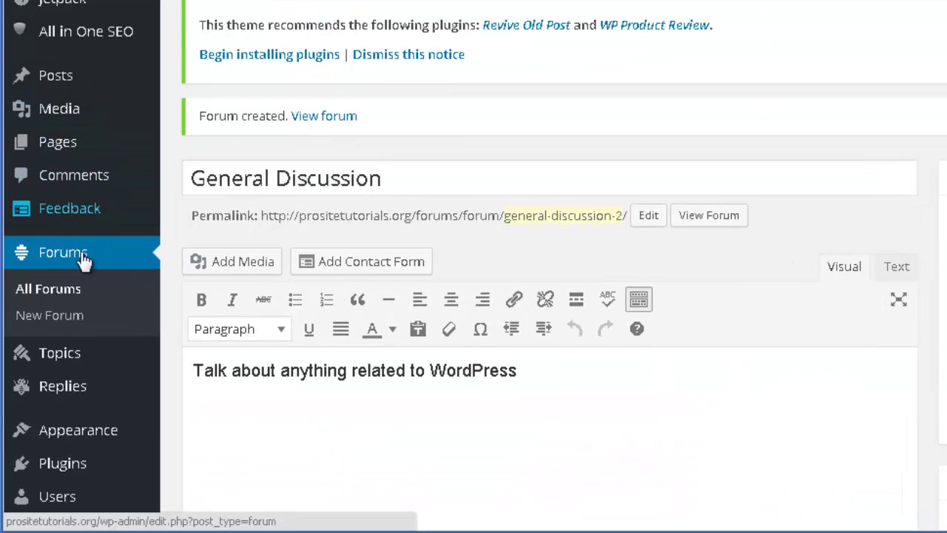
click(69, 316)
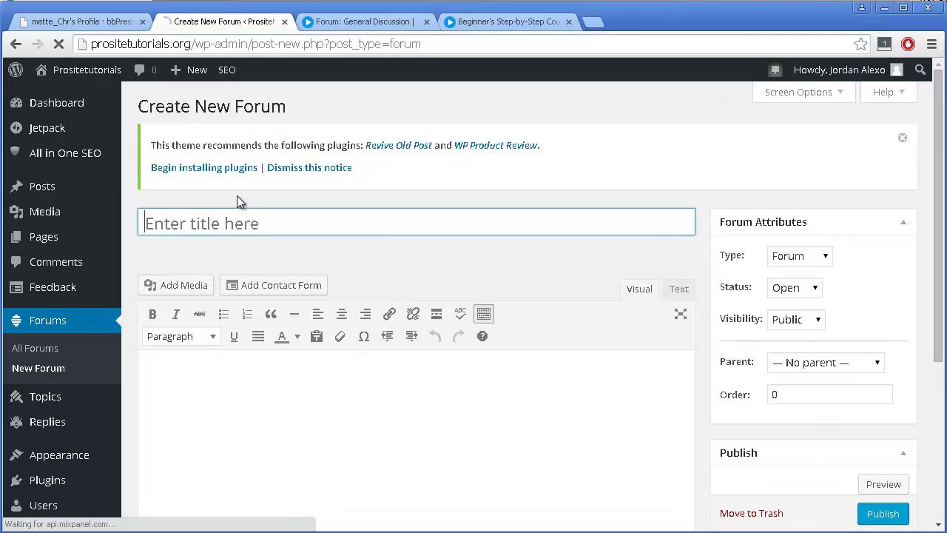
text(Off Discussion)
Give the Off Discussion forum the description "talk about anything you like" and publish it.
click(251, 431)
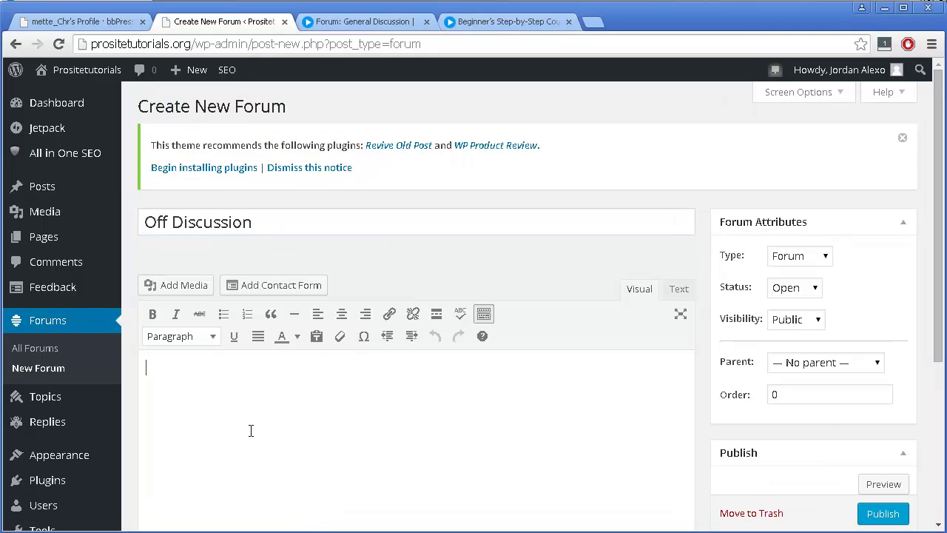
text(talk about any)
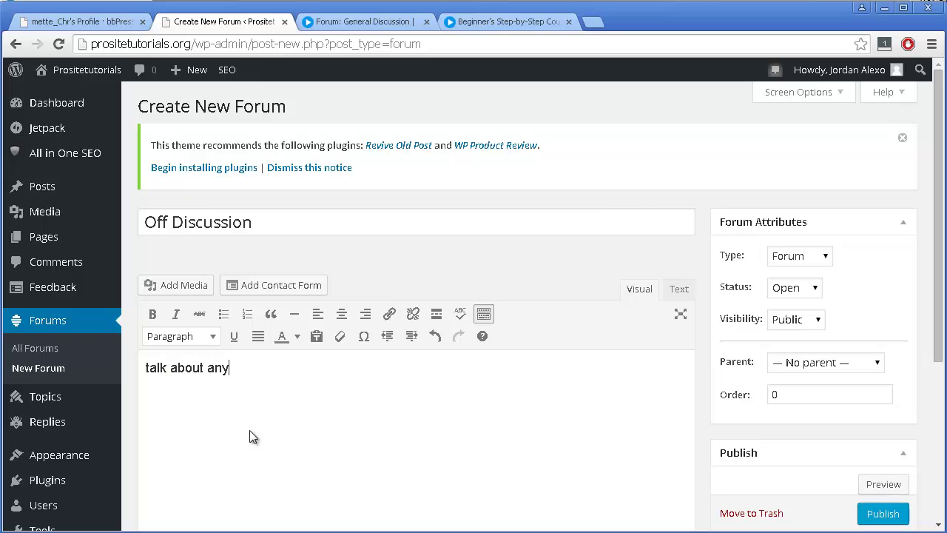
text(thing you like)
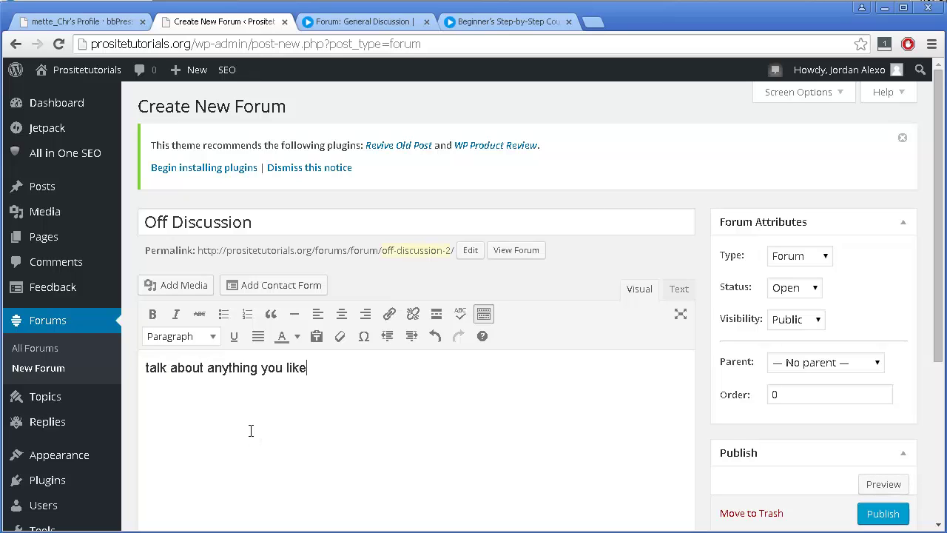
scroll(811, 281, down, 1)
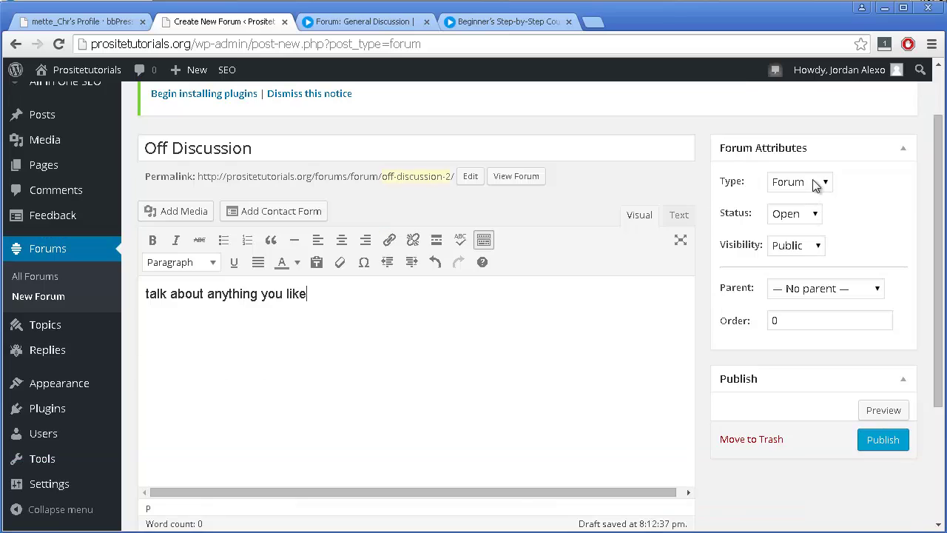
click(884, 445)
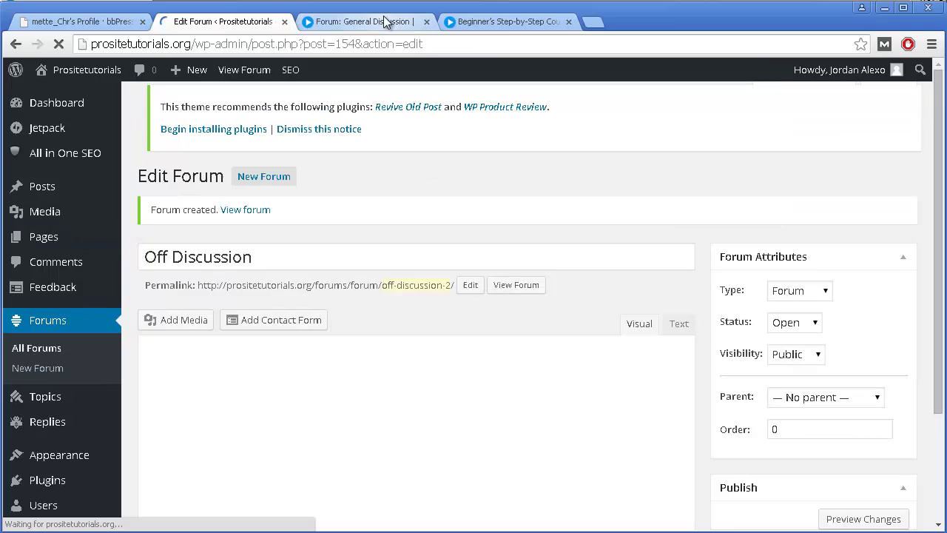
Open the site's forum index at prositetutorials.org/forums/ and look over the list of published forums.
click(383, 21)
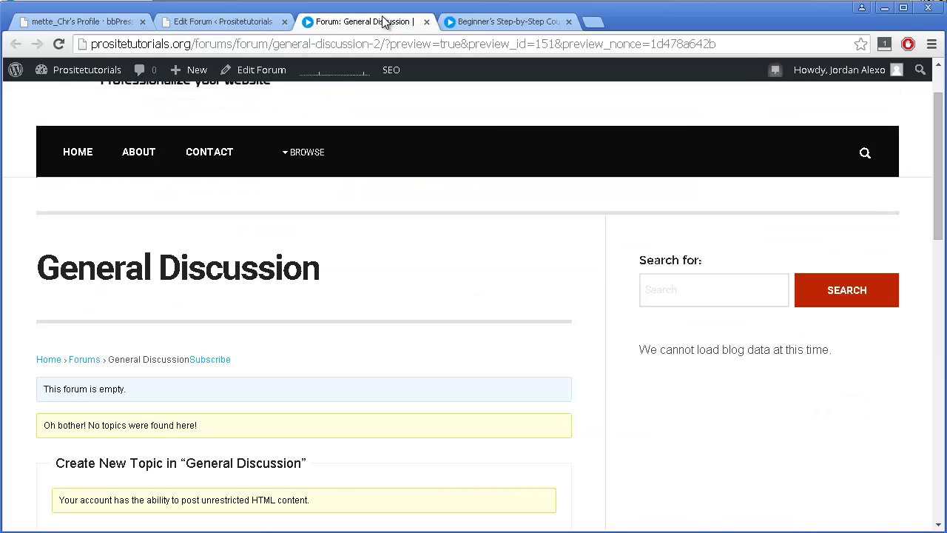
drag(232, 43, 721, 44)
mouse_move(792, 82)
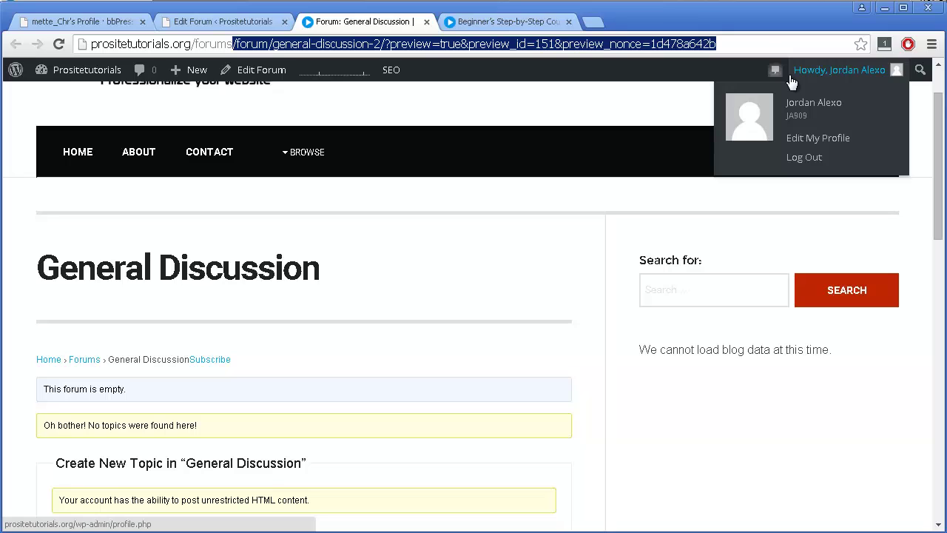
key(BackSpace)
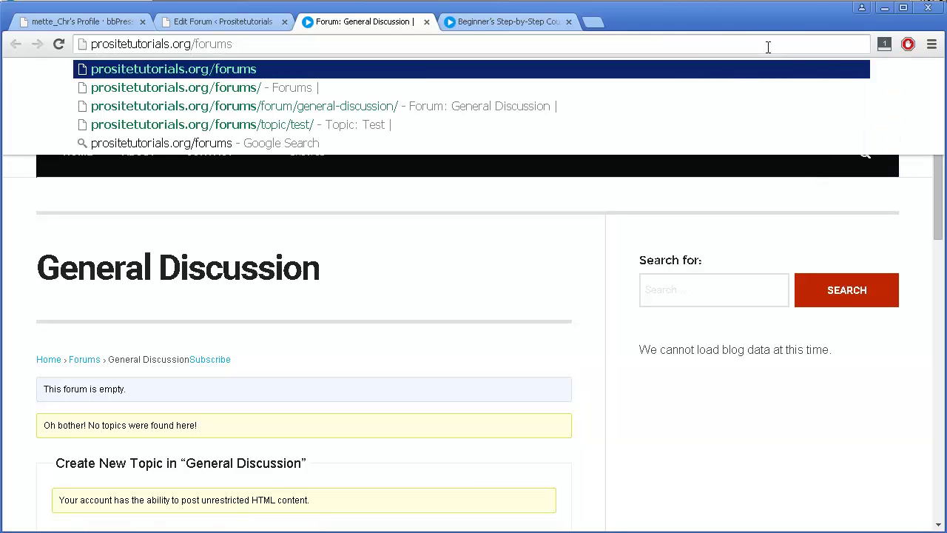
text(/)
key(Return)
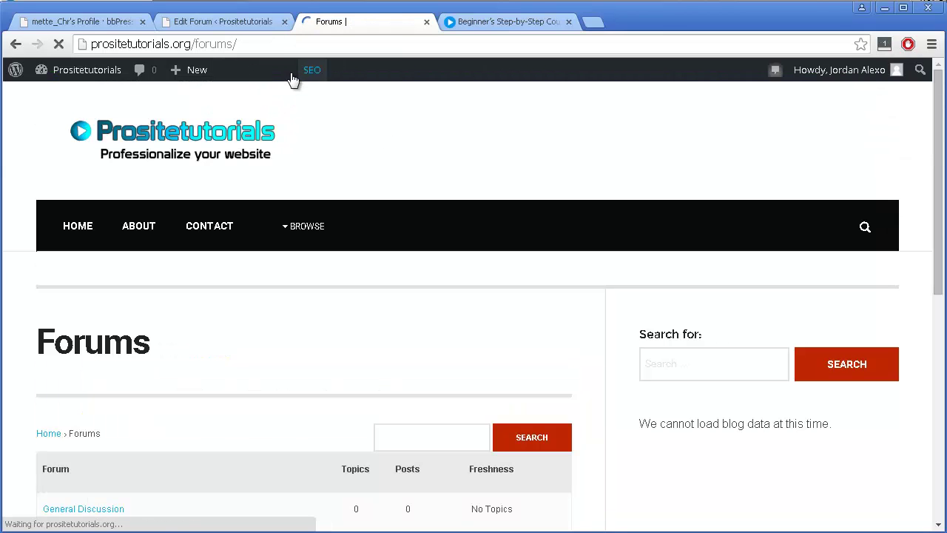
scroll(247, 68, down, 2)
scroll(222, 89, down, 2)
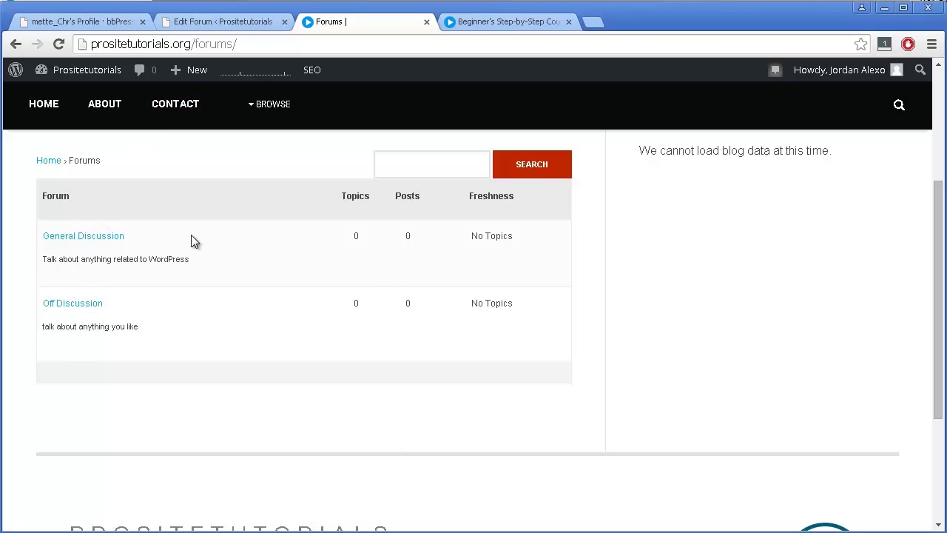
scroll(237, 341, up, 2)
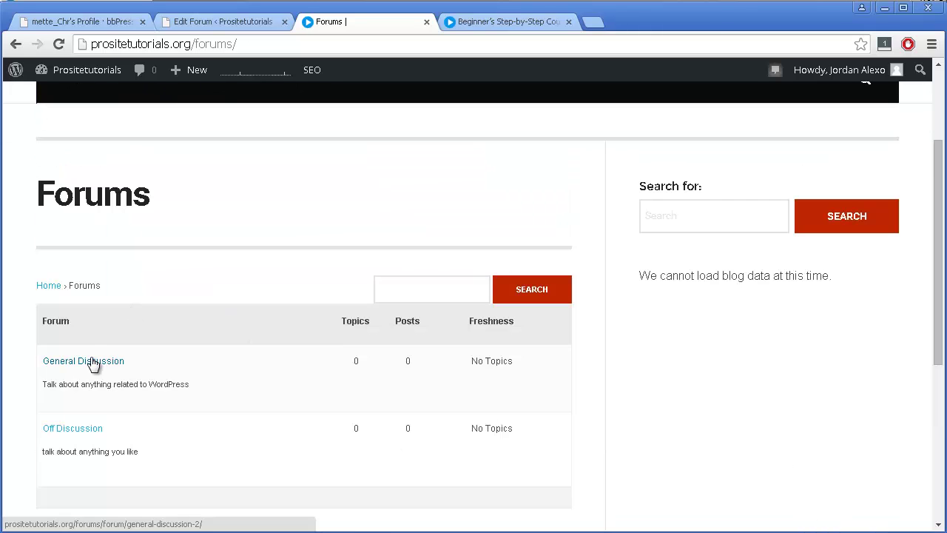
Open the General Discussion forum and draft a new topic titled "Test" with the text "test".
click(96, 364)
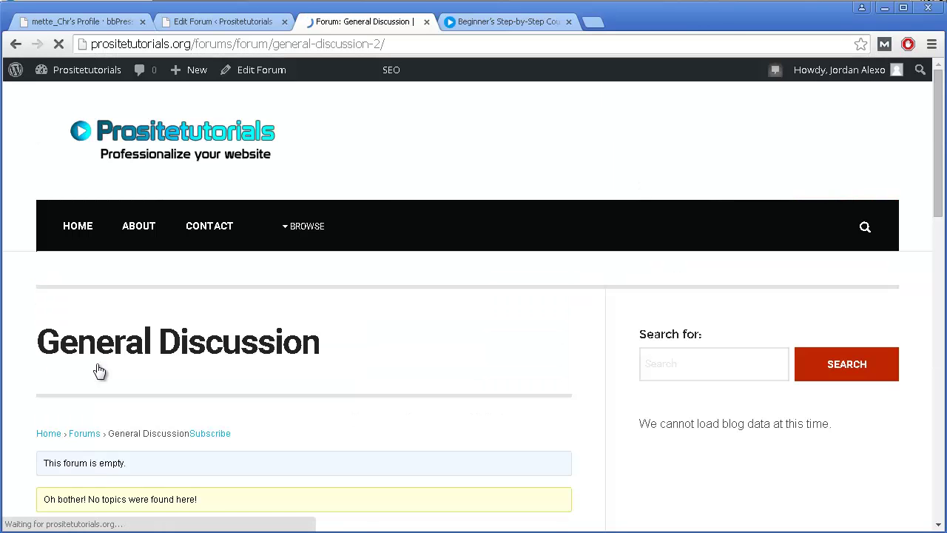
scroll(141, 335, down, 4)
click(143, 291)
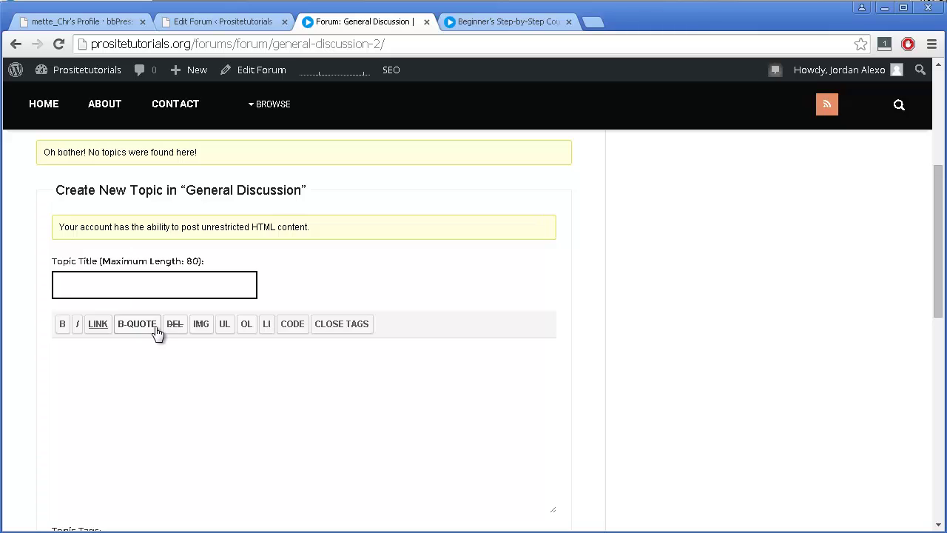
text(test)
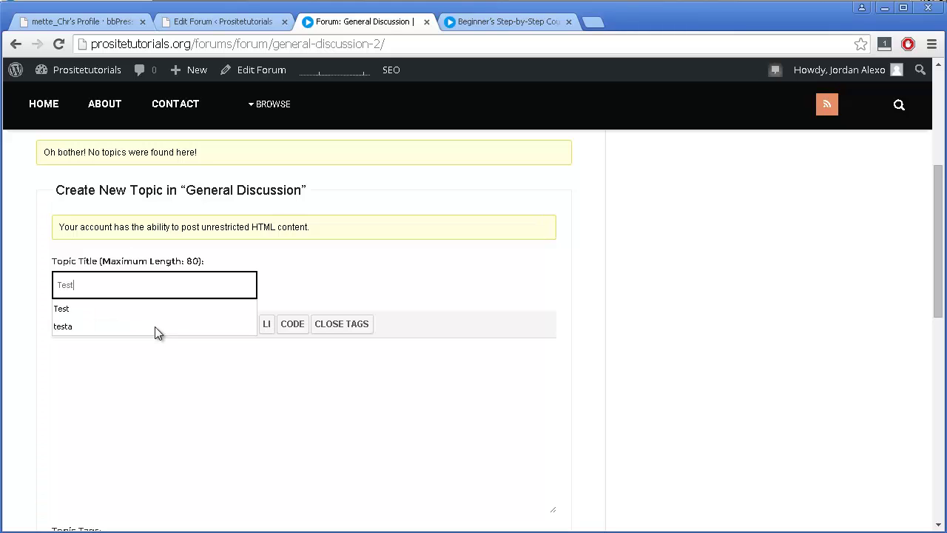
click(188, 362)
text(test)
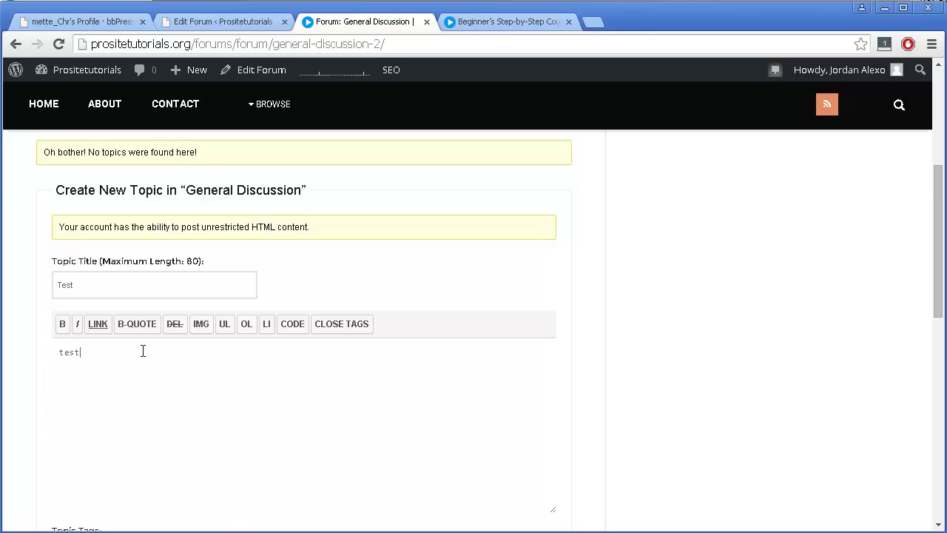
scroll(141, 351, down, 2)
scroll(133, 277, up, 2)
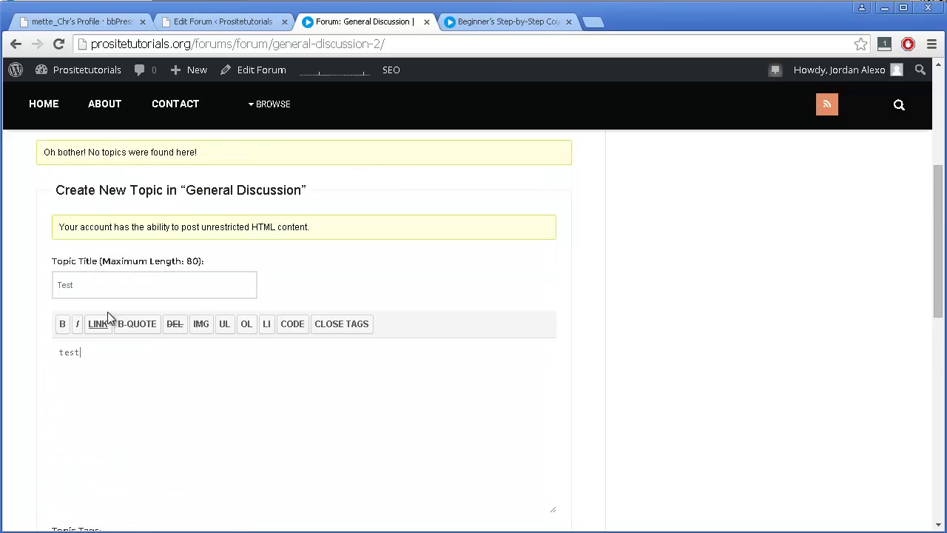
Review the topic type and status options, keep Normal and Open with no tags, and submit the topic.
scroll(253, 332, down, 3)
click(75, 335)
scroll(75, 335, down, 1)
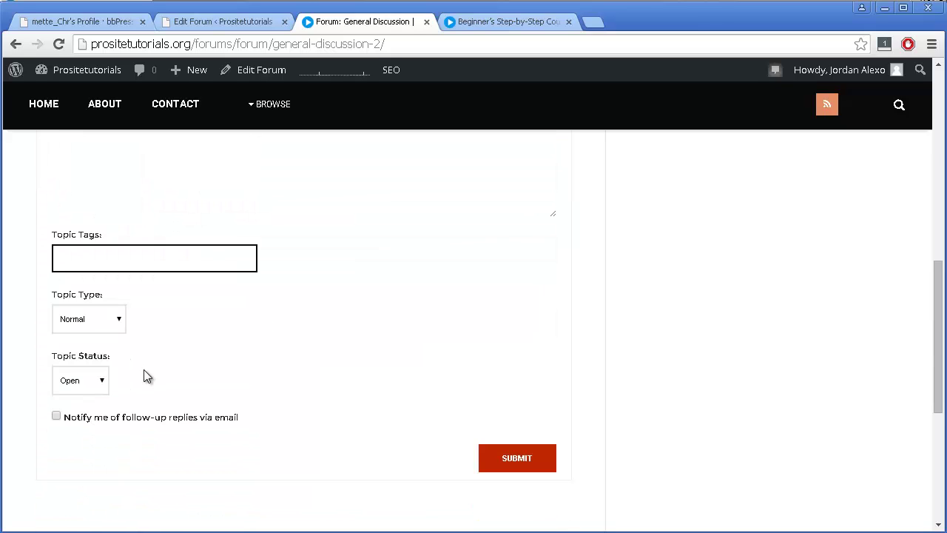
click(96, 318)
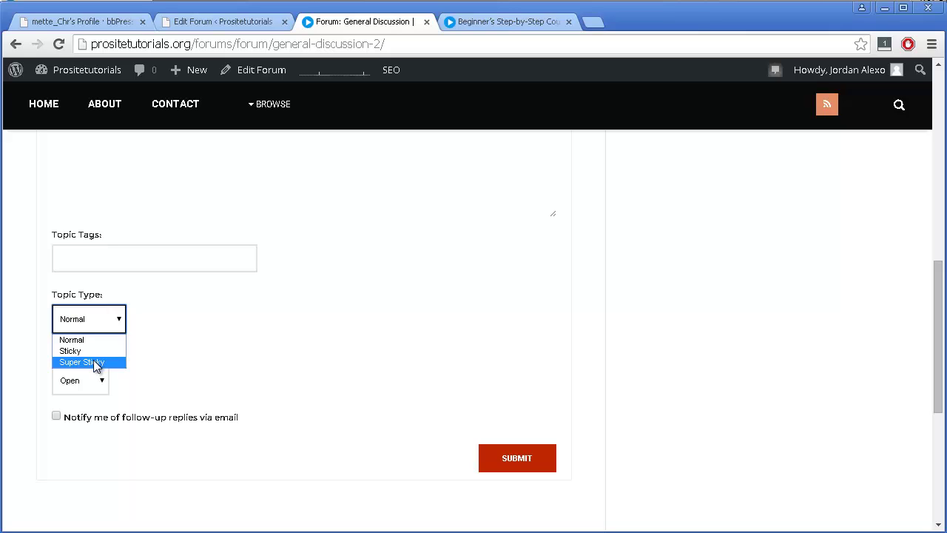
click(339, 255)
scroll(146, 276, down, 1)
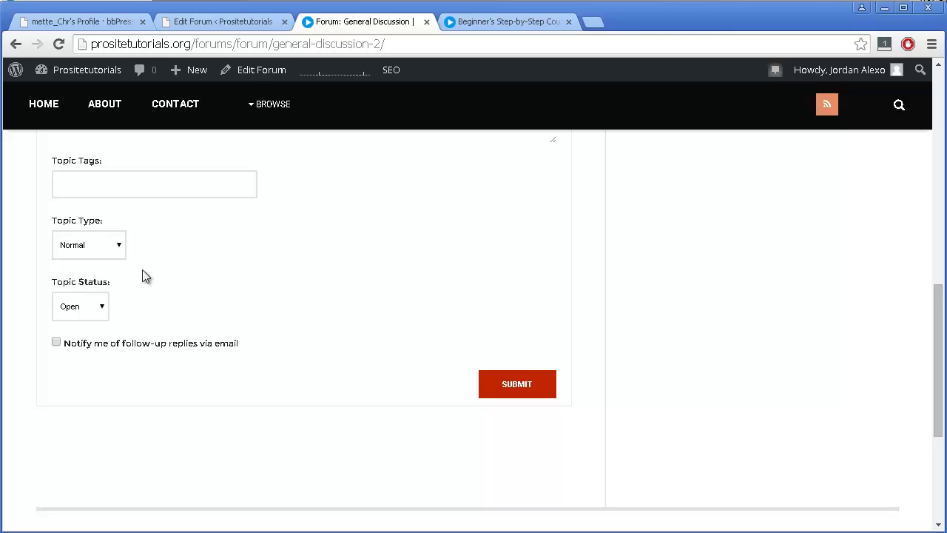
click(74, 312)
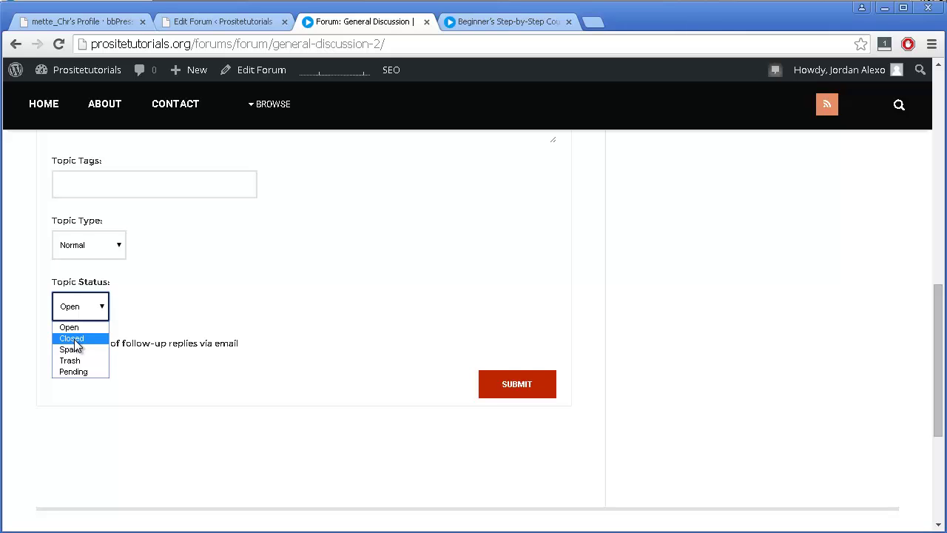
click(293, 250)
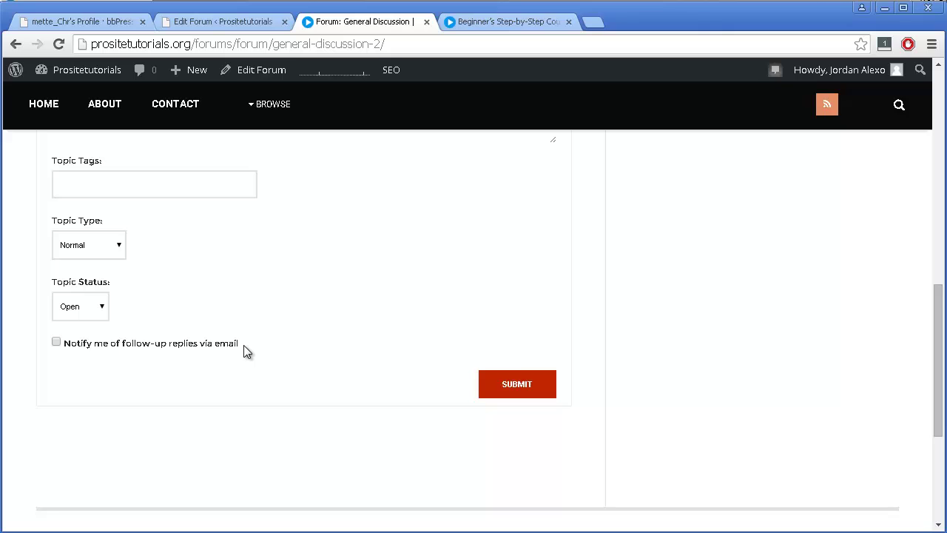
click(541, 381)
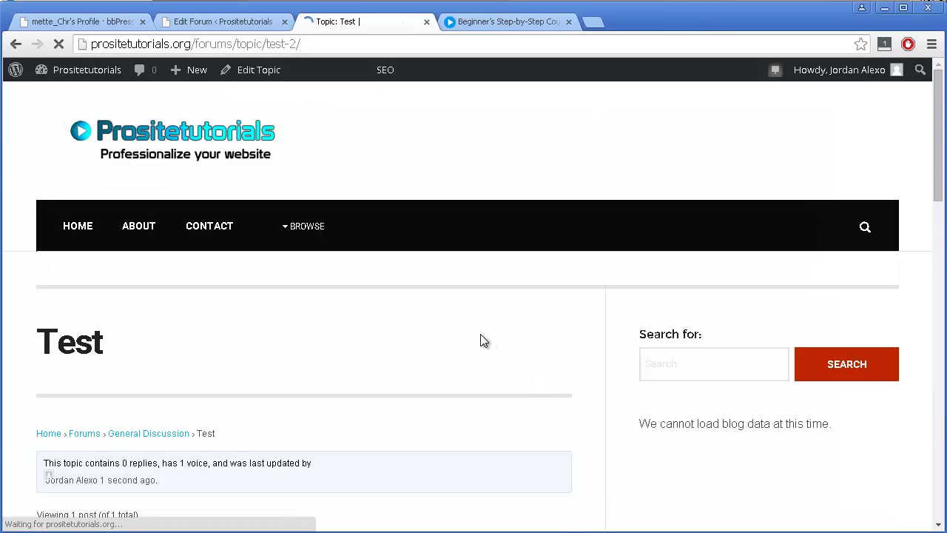
Look over the submitted Test topic's page and its entry in the General Discussion forum.
scroll(478, 338, down, 2)
scroll(191, 384, down, 1)
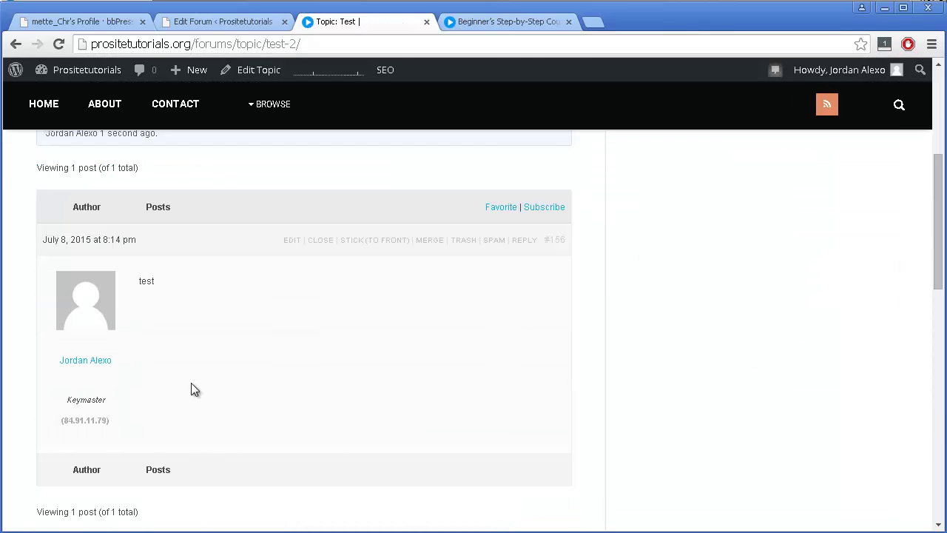
scroll(191, 390, up, 3)
scroll(191, 390, down, 4)
scroll(199, 381, up, 4)
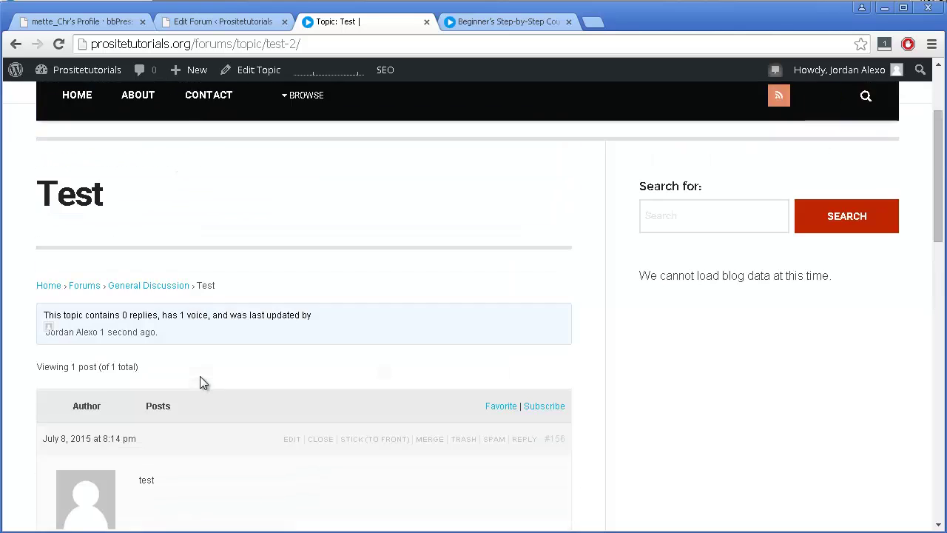
click(149, 290)
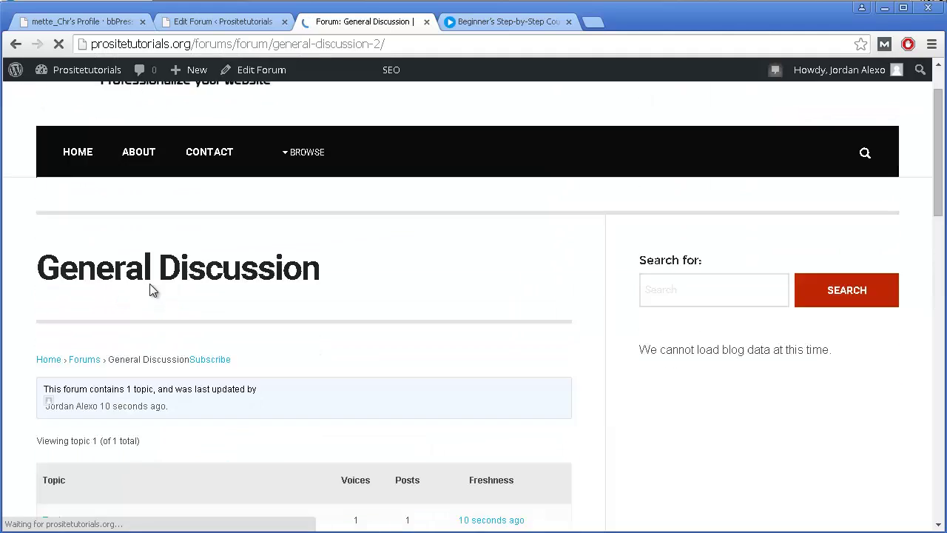
scroll(156, 204, down, 2)
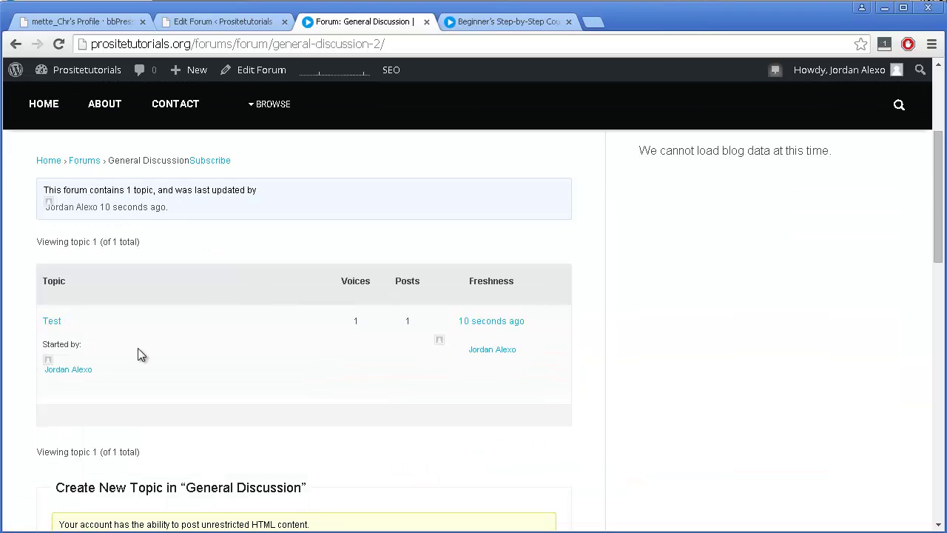
Reopen the Test topic from the forum's topic list and examine its moderation options and reply form.
click(52, 324)
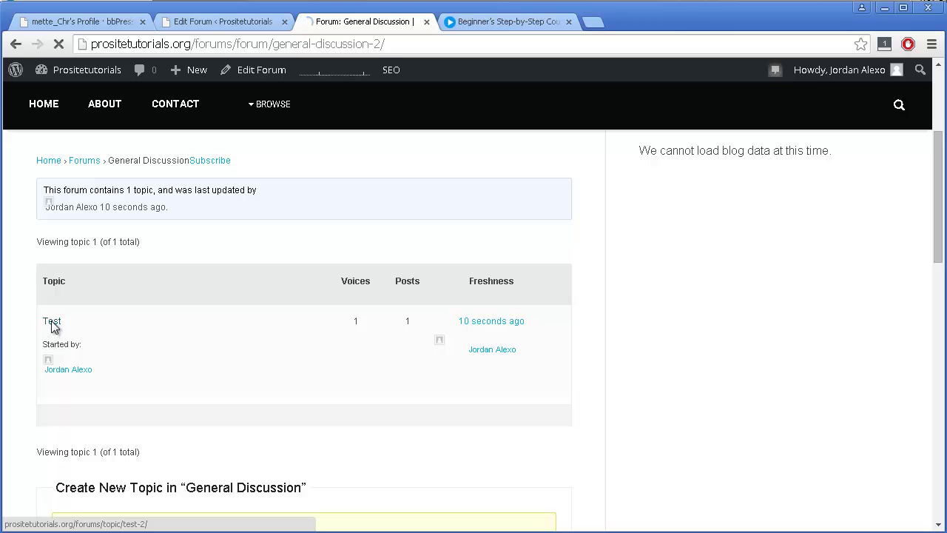
scroll(463, 301, down, 4)
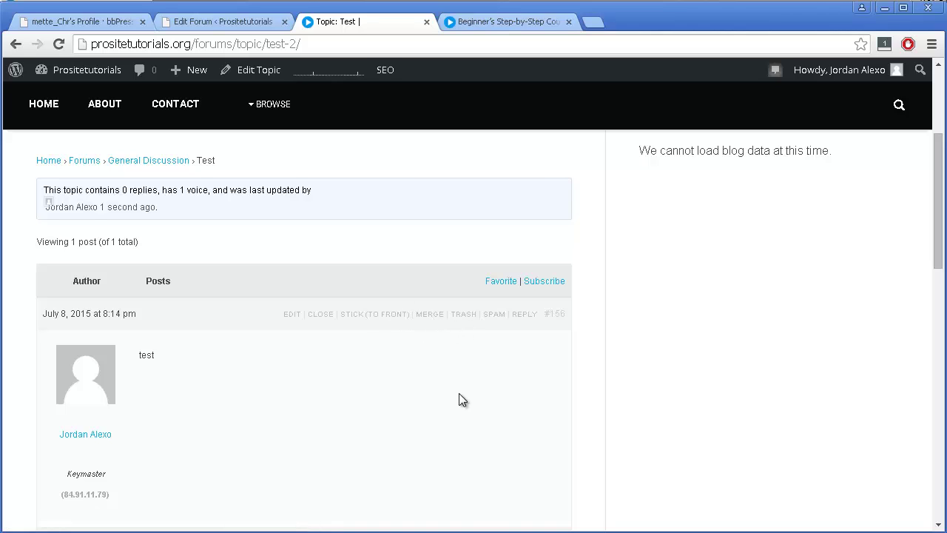
scroll(466, 398, down, 2)
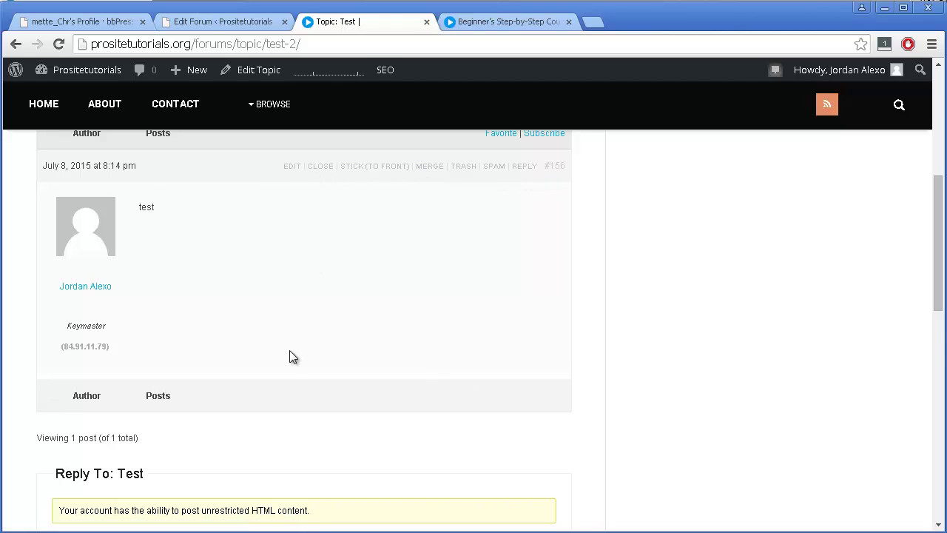
scroll(290, 353, down, 2)
scroll(285, 357, down, 1)
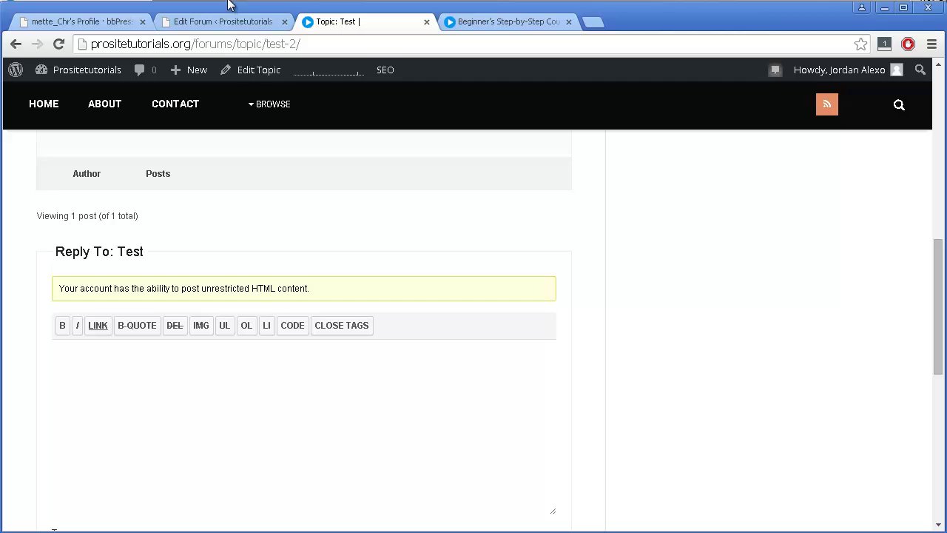
Return to the WordPress admin and look over the list of all forums.
click(228, 26)
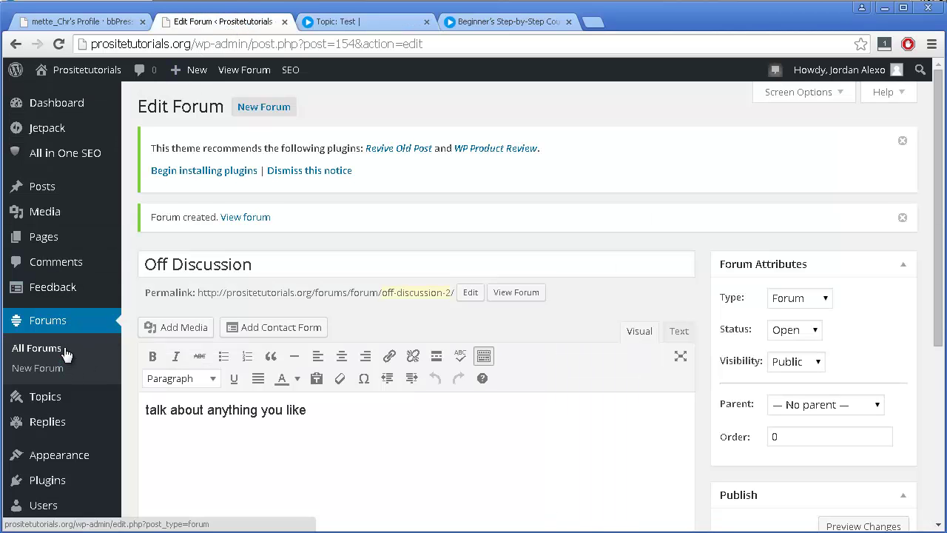
click(37, 366)
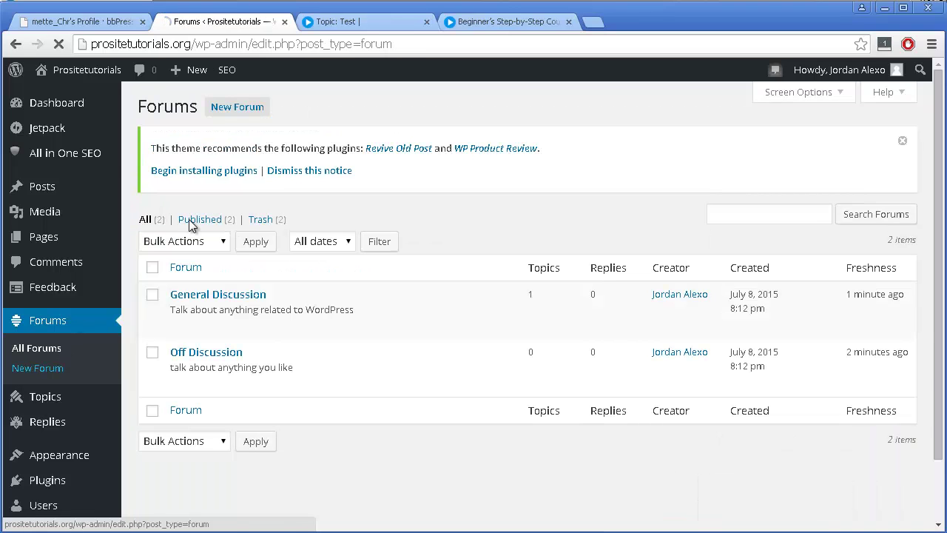
scroll(264, 269, down, 1)
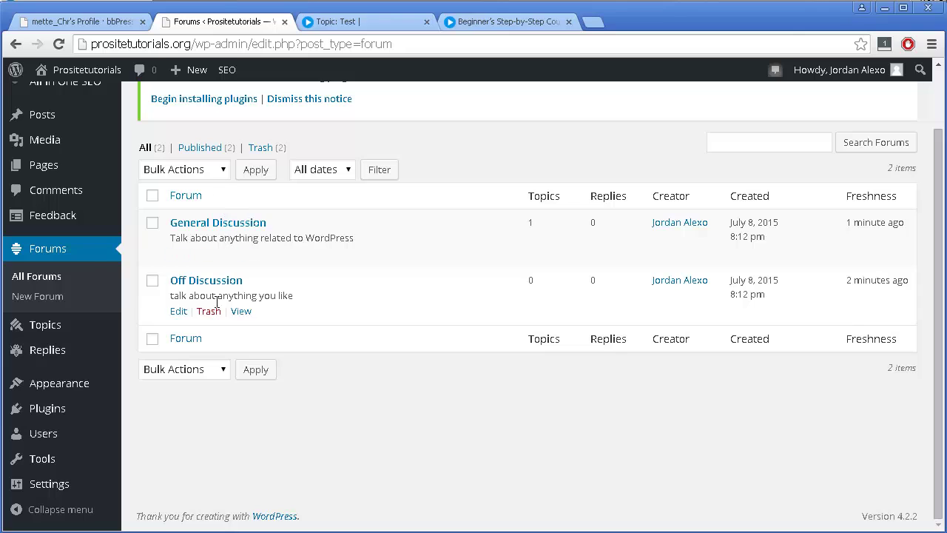
Open the Test topic for editing from the topics list, change its forum to Off Discussion, and update it.
mouse_move(50, 328)
click(145, 326)
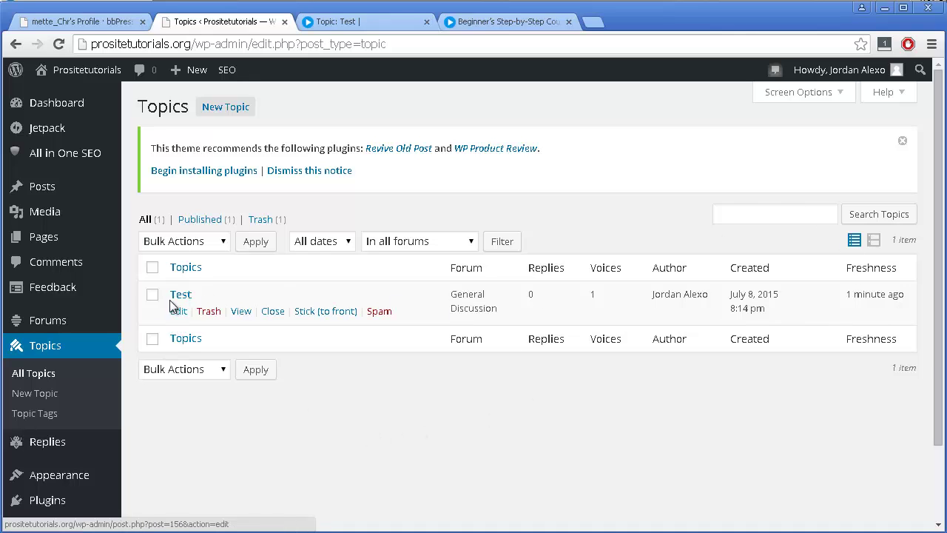
click(179, 311)
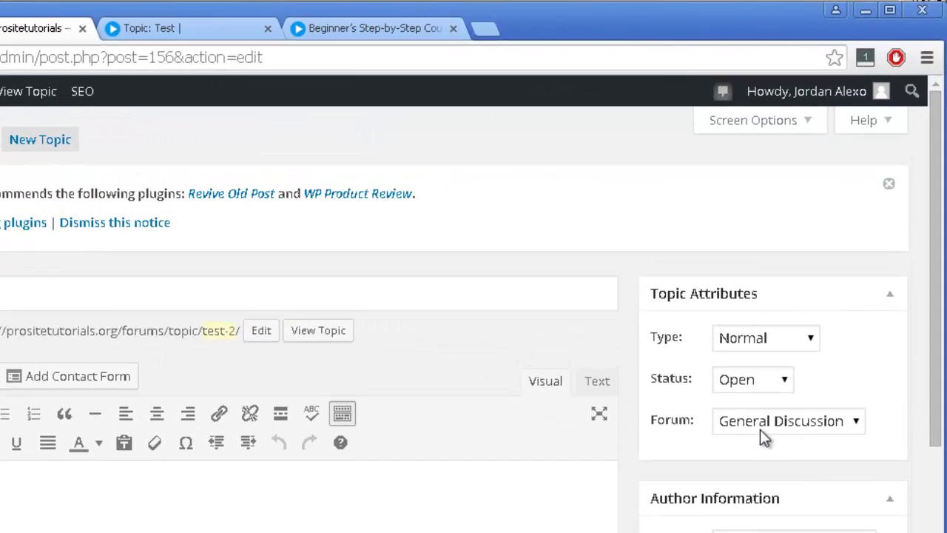
click(746, 428)
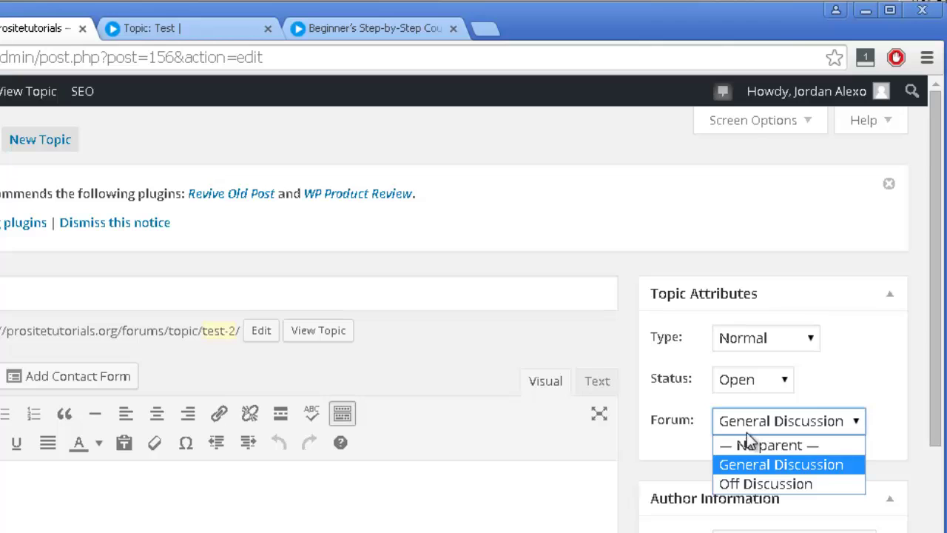
click(753, 484)
scroll(859, 244, down, 5)
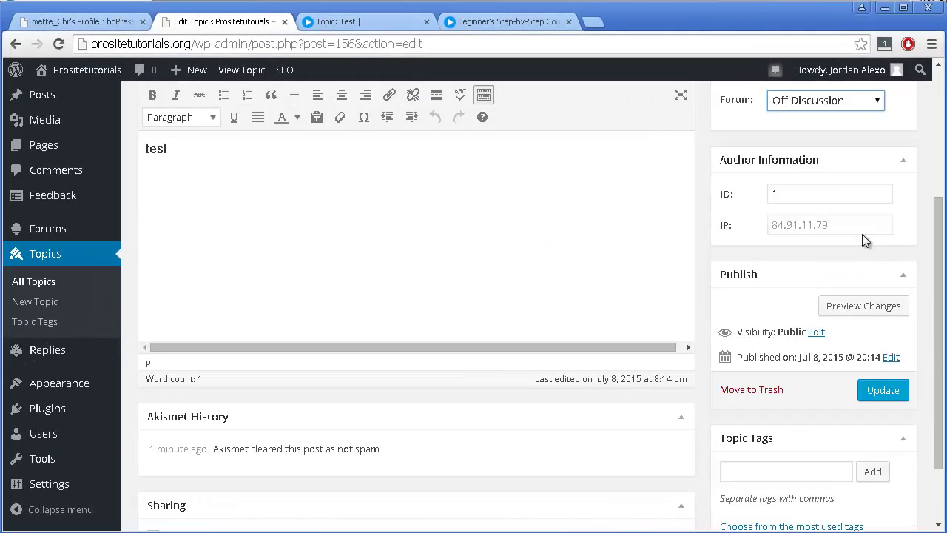
scroll(861, 234, down, 2)
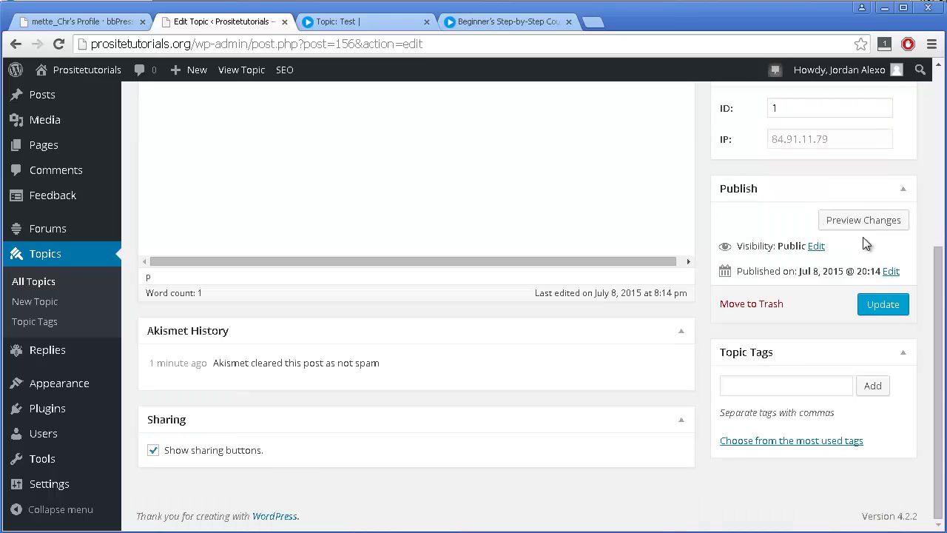
click(884, 310)
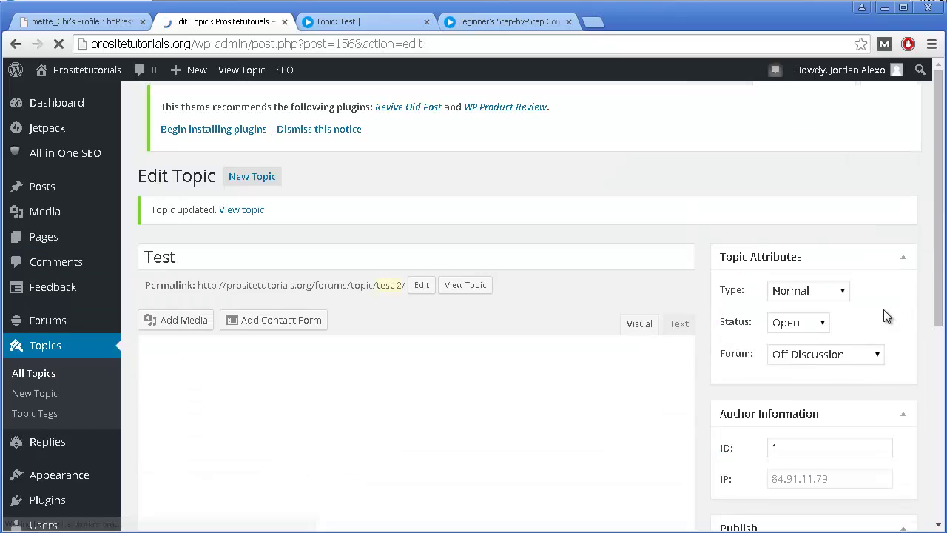
Return to the forum's front end and open the Off Discussion forum from the Forums index to check its topic list.
click(363, 23)
scroll(192, 185, up, 3)
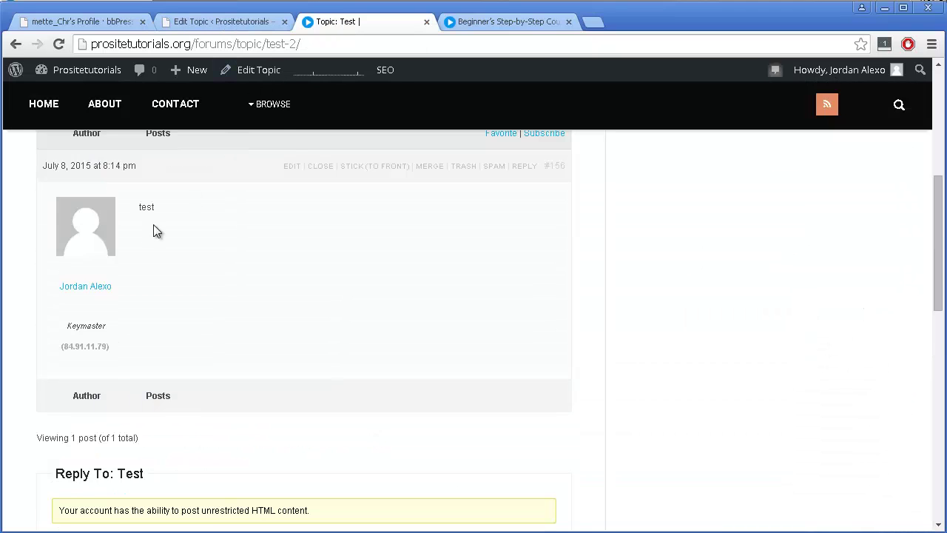
scroll(151, 238, up, 4)
click(74, 287)
scroll(120, 278, down, 5)
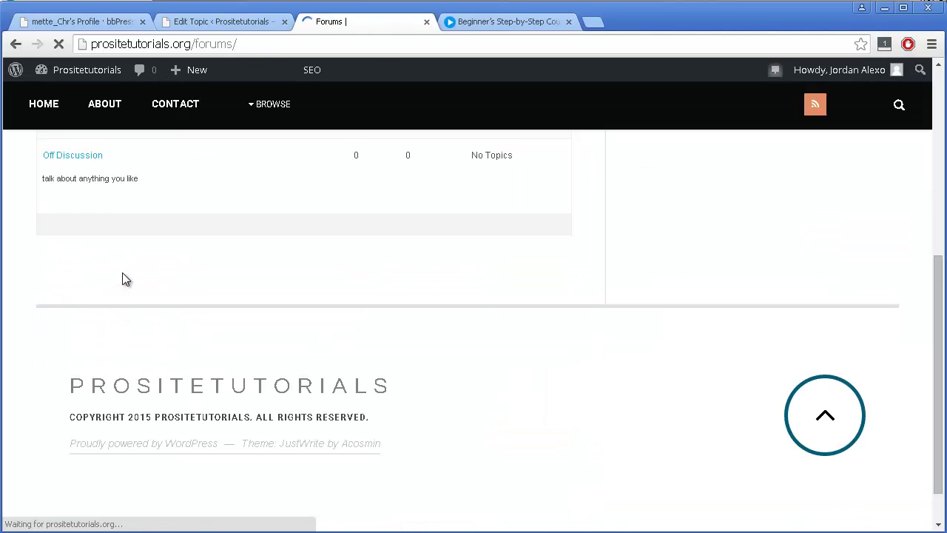
scroll(80, 153, up, 4)
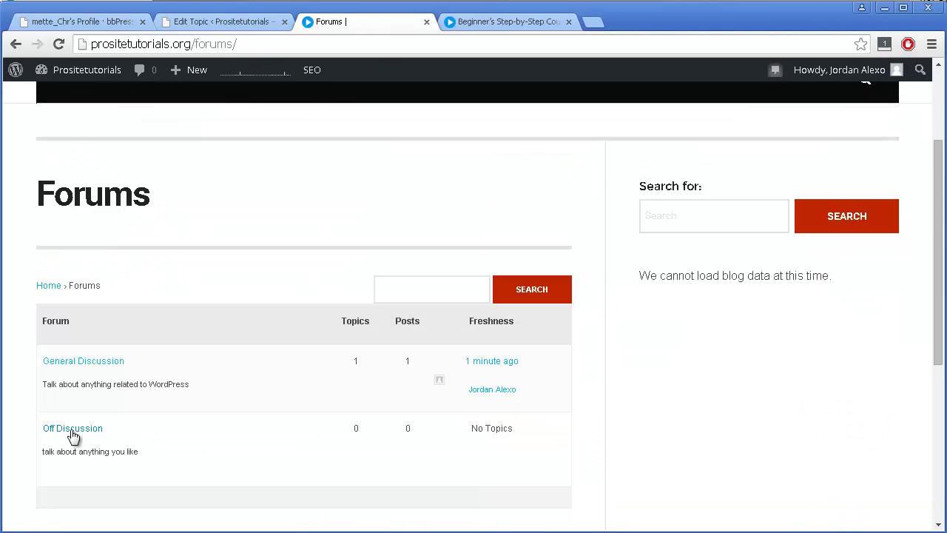
scroll(260, 178, down, 4)
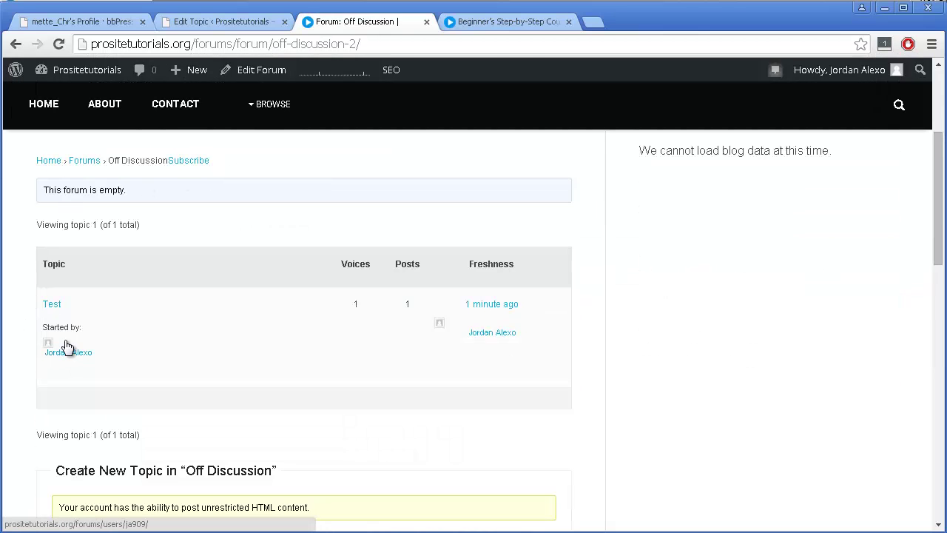
Return to the WordPress admin, open the Widgets page, and look over the available bbPress widgets.
click(219, 25)
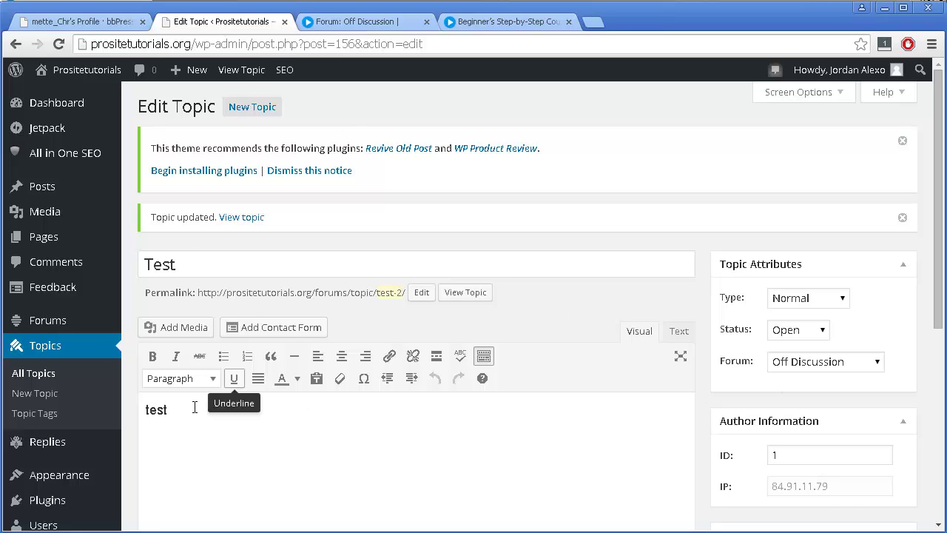
scroll(148, 257, down, 1)
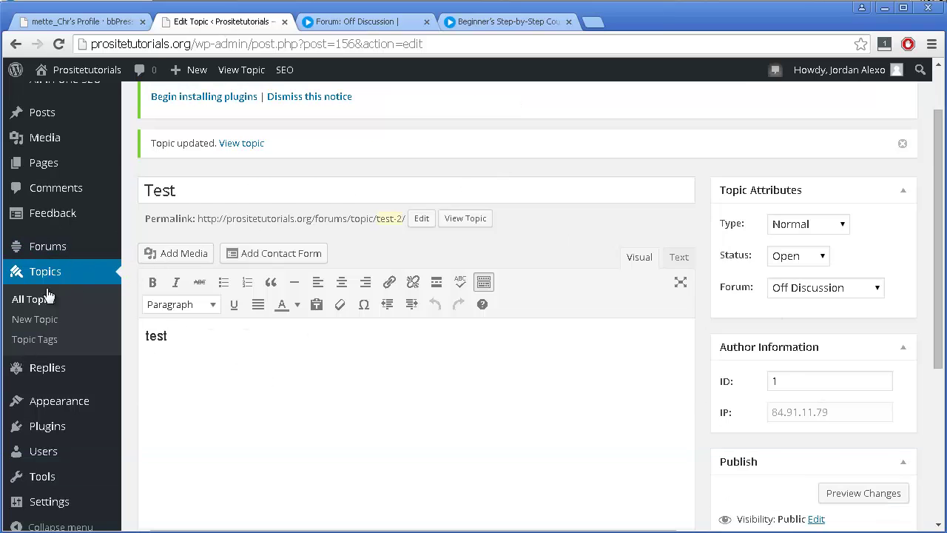
scroll(54, 263, down, 2)
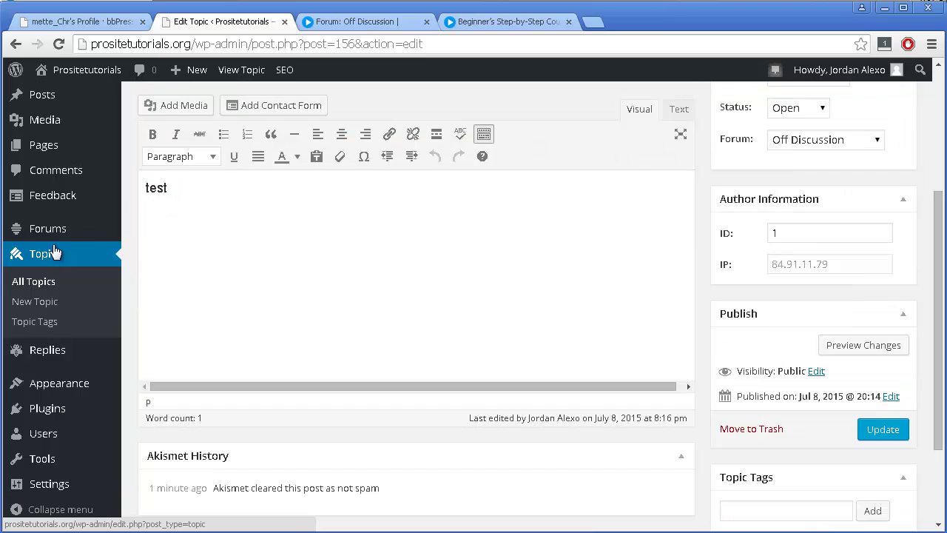
scroll(89, 259, up, 1)
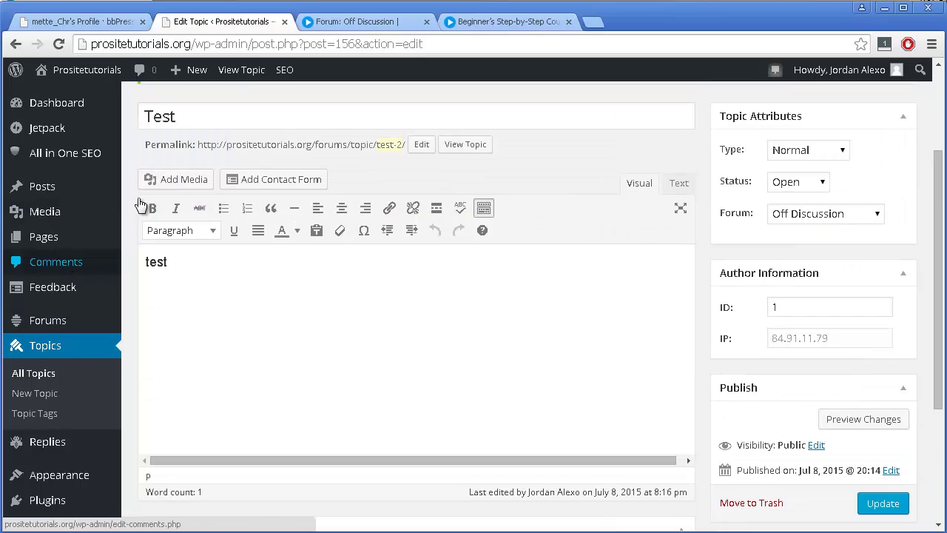
scroll(111, 370, up, 1)
scroll(215, 318, up, 1)
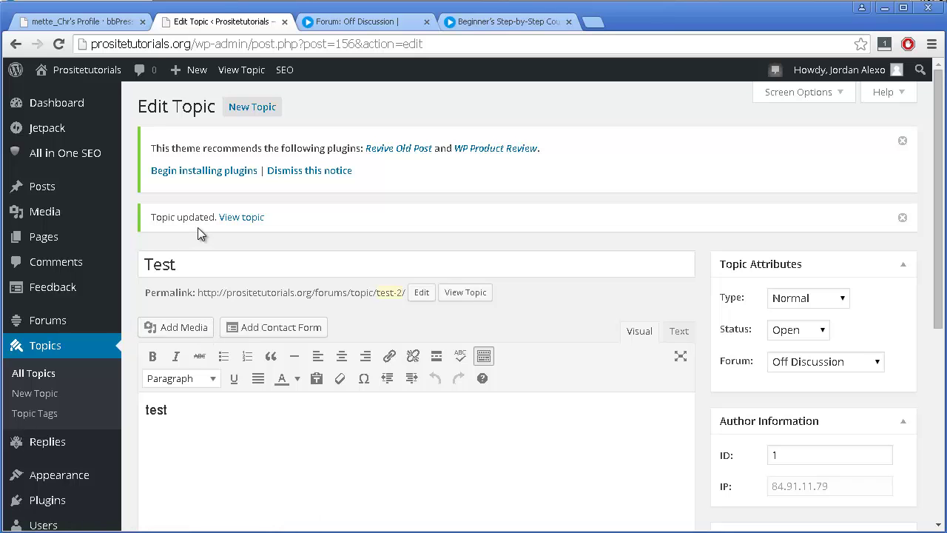
scroll(96, 304, down, 2)
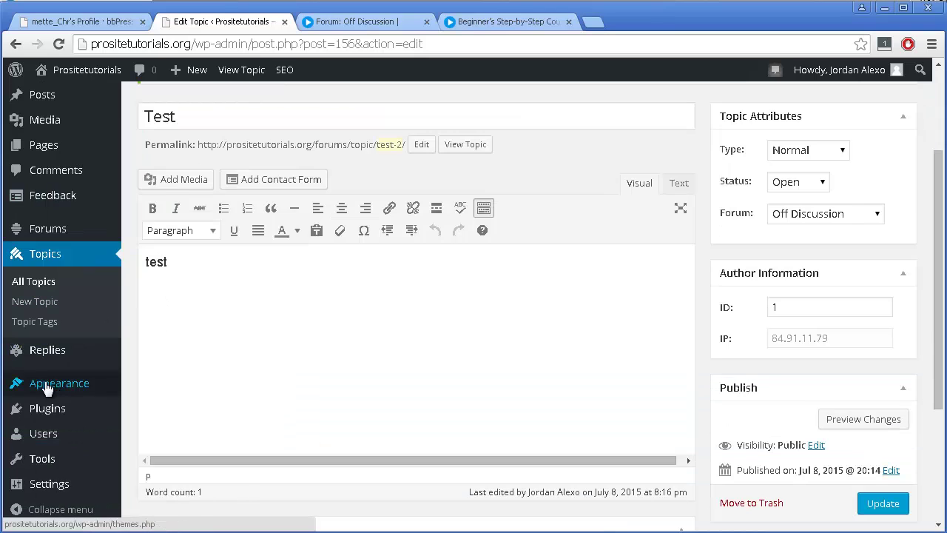
mouse_move(47, 390)
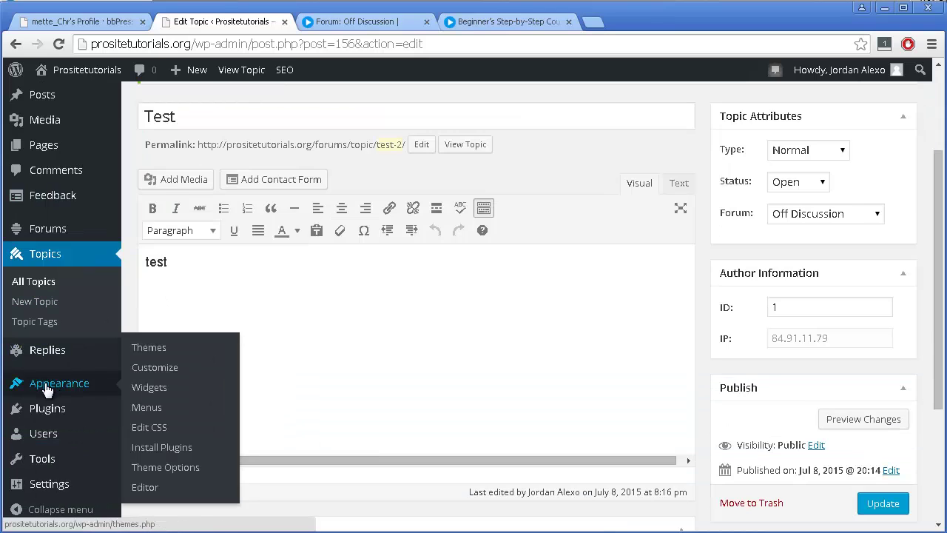
click(147, 389)
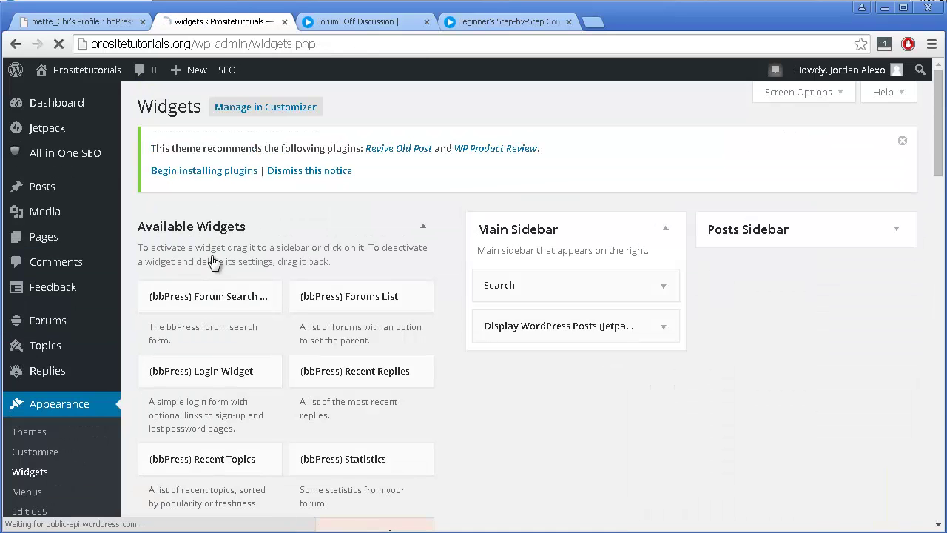
scroll(234, 290, down, 1)
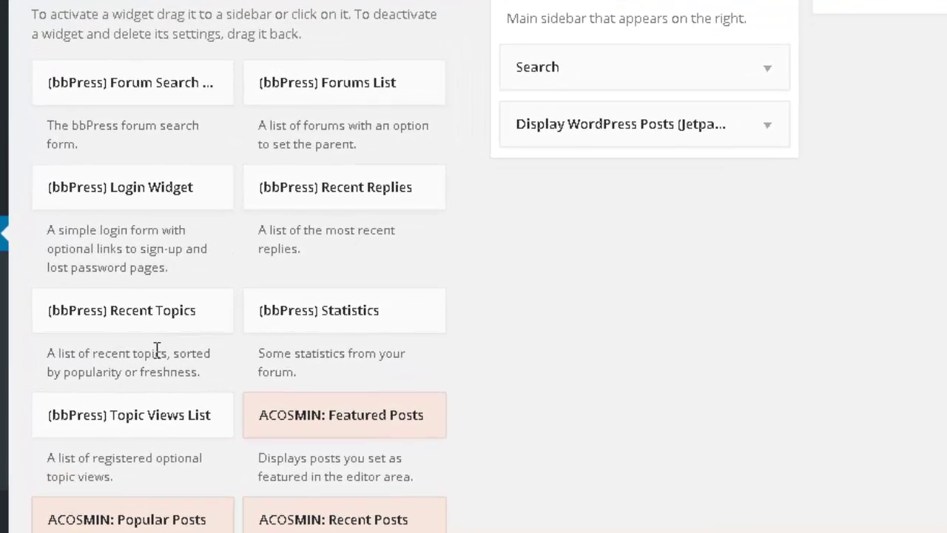
scroll(70, 370, up, 1)
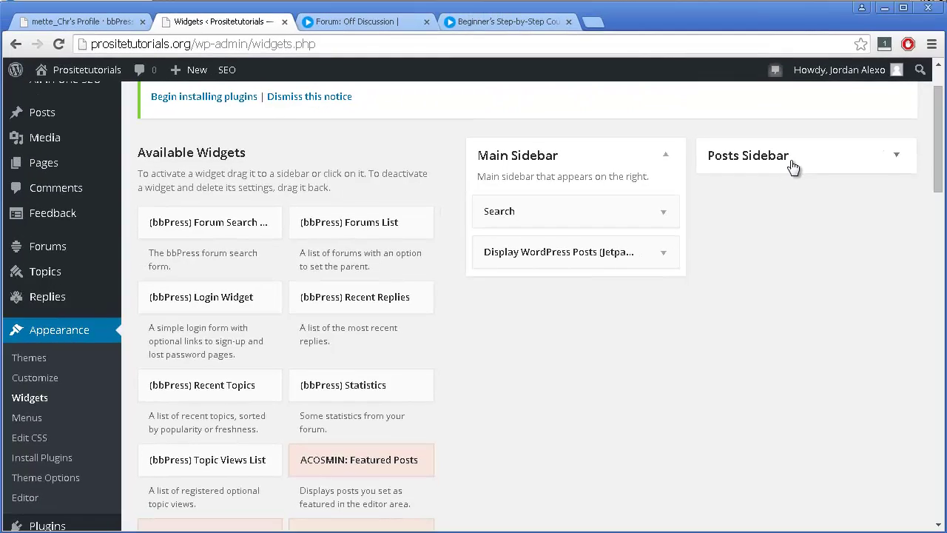
Add the (bbPress) Recent Topics widget to the Main Sidebar below Display WordPress Posts and save it.
drag(214, 384, 555, 282)
scroll(725, 221, down, 2)
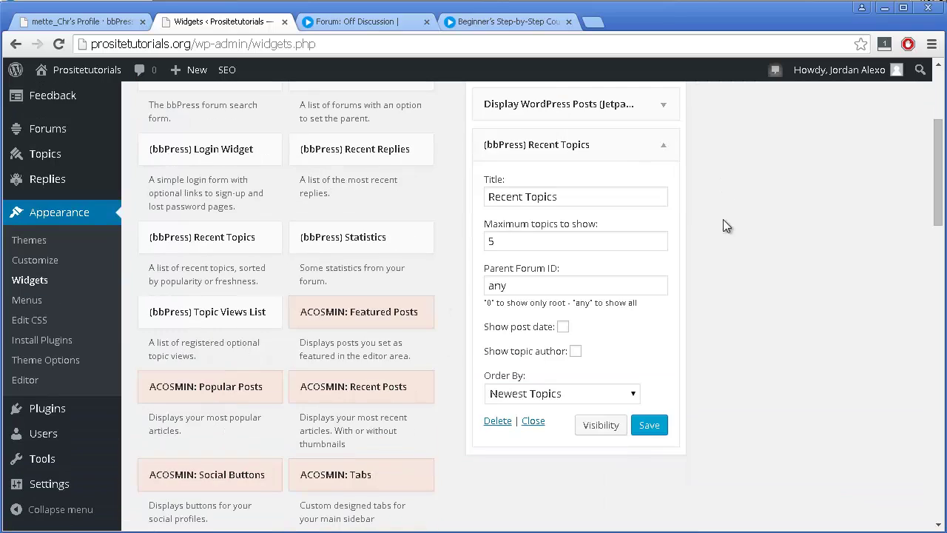
click(647, 432)
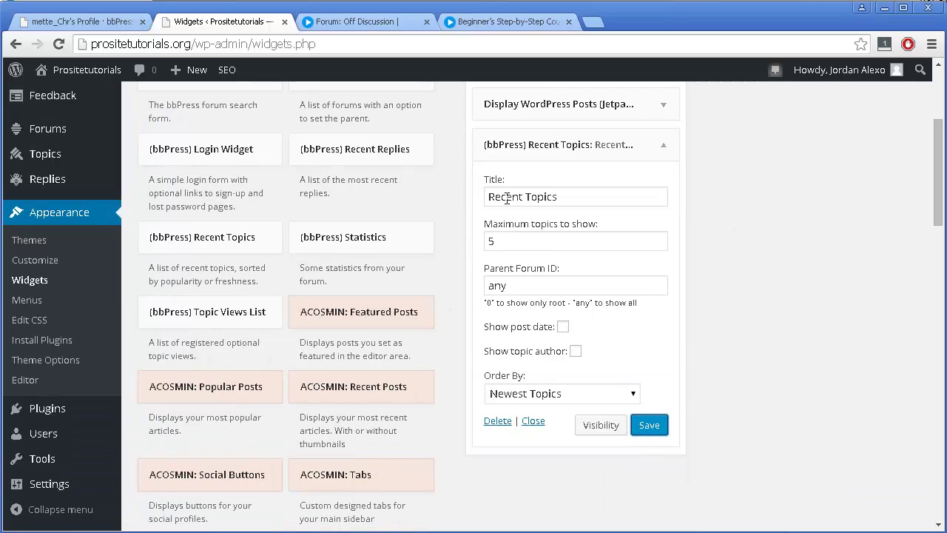
Go back to the site's Forums index page and look over its forum list and sidebar.
click(355, 22)
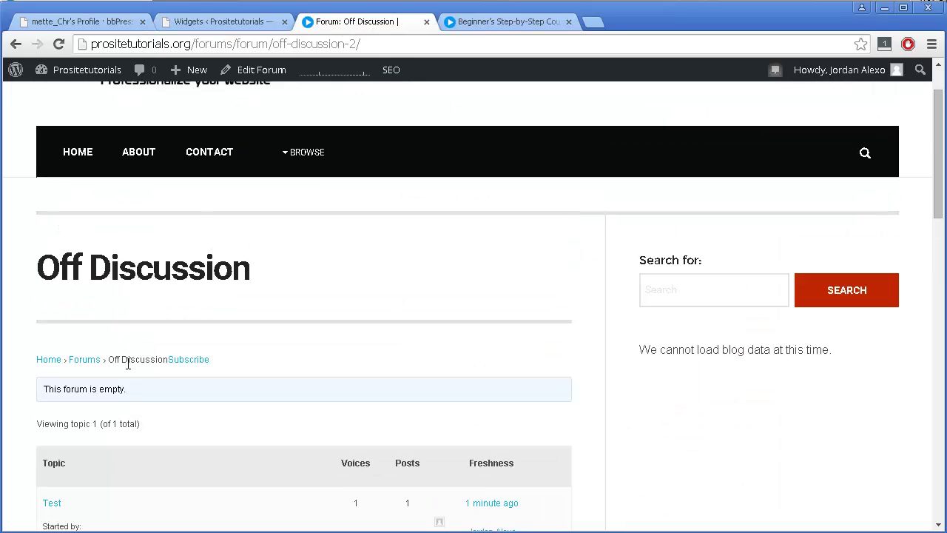
click(89, 361)
scroll(739, 107, down, 1)
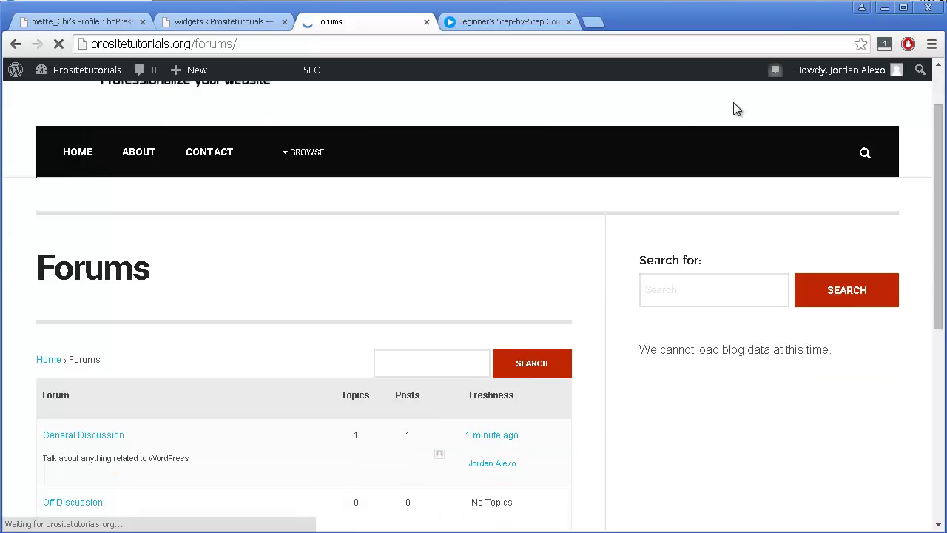
scroll(101, 169, down, 1)
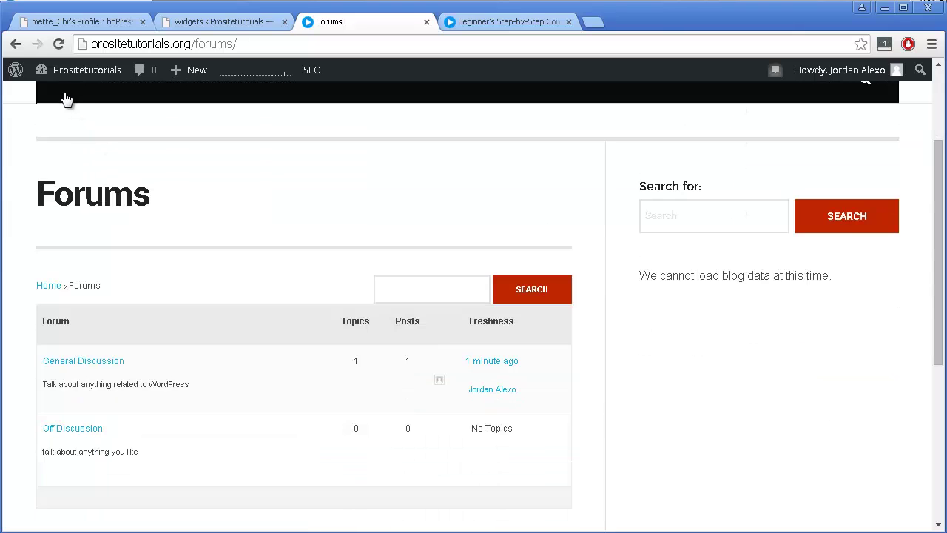
scroll(78, 117, up, 2)
Open the site's home page and examine the Recent Topics widget in its sidebar.
click(82, 226)
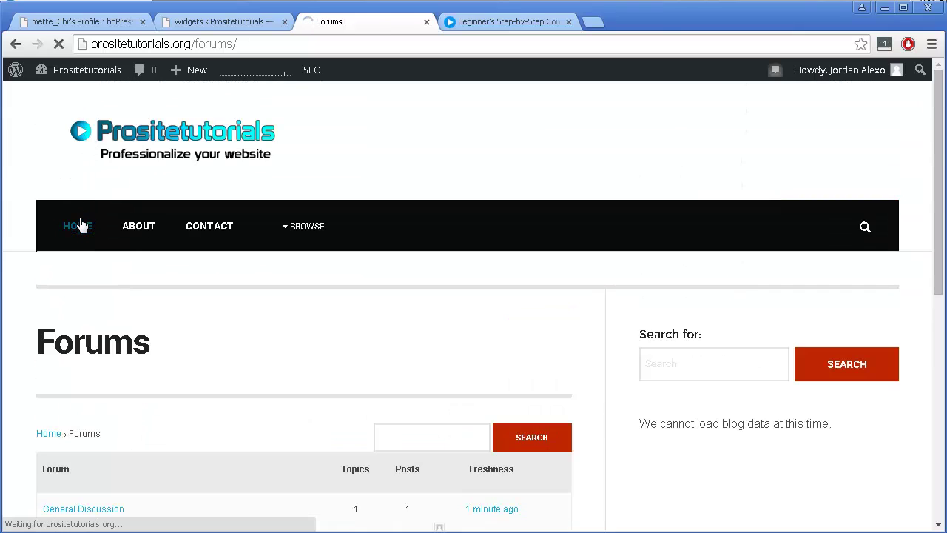
scroll(545, 158, down, 2)
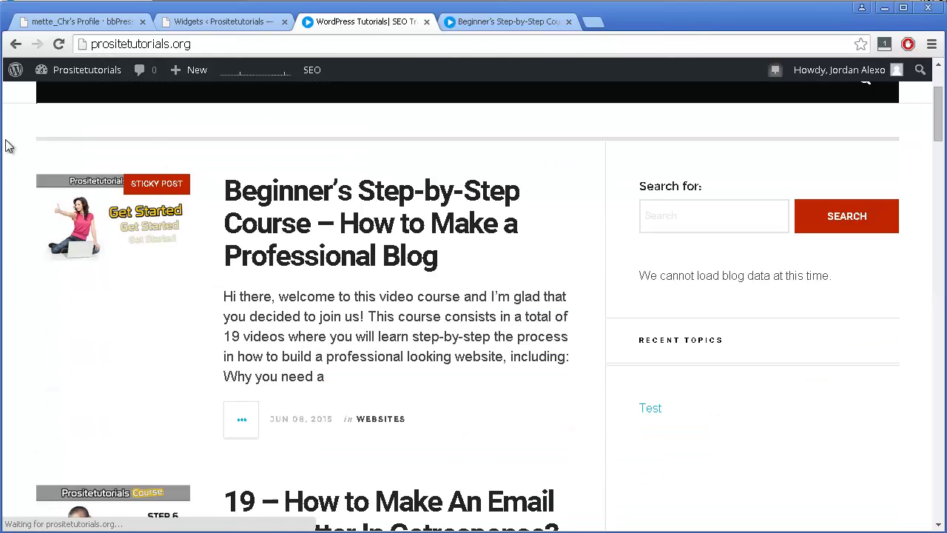
scroll(184, 298, up, 2)
scroll(517, 229, down, 2)
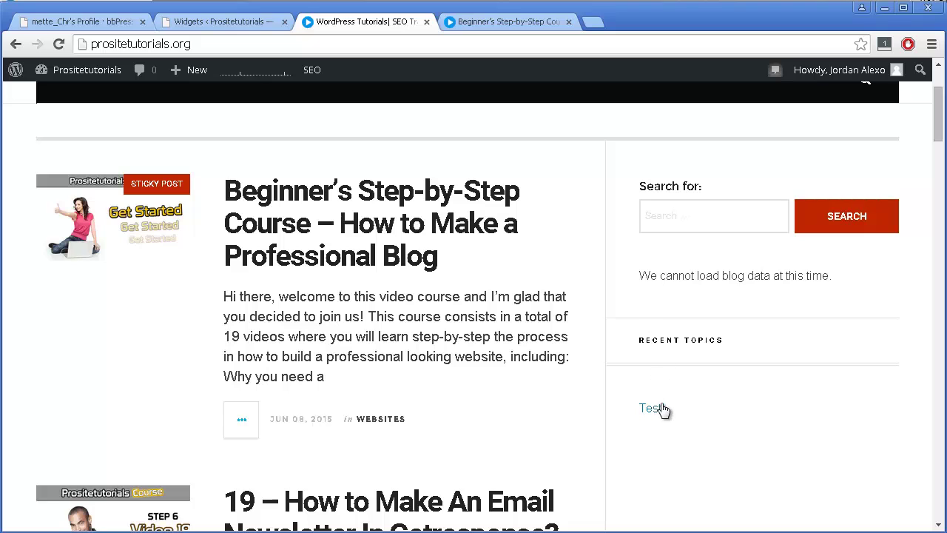
scroll(642, 348, down, 2)
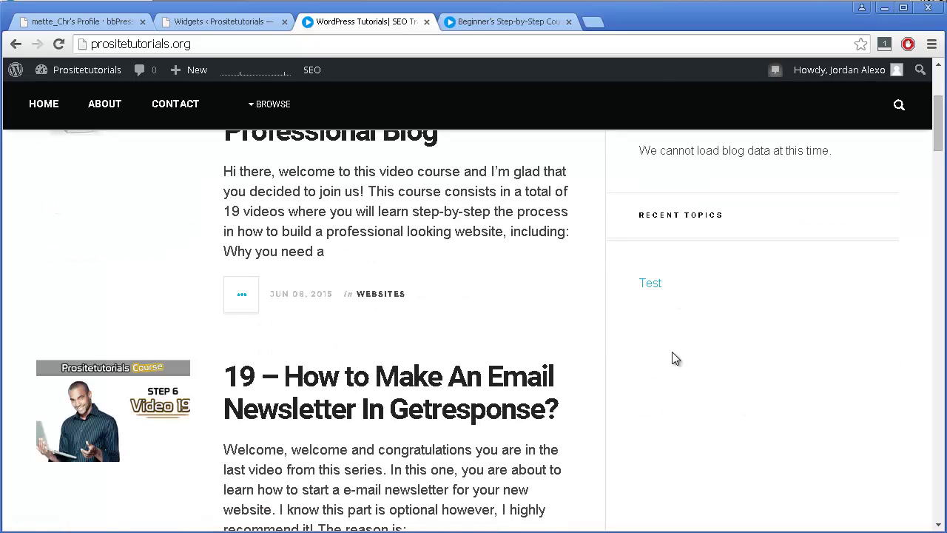
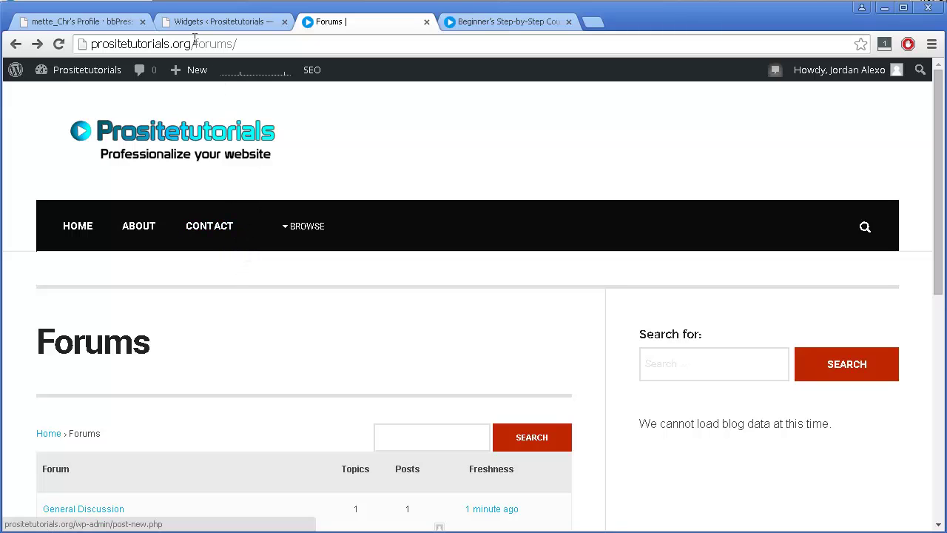
Return to the WordPress admin, open the Menus page, and display the forums that can be added to Menu 1.
click(210, 22)
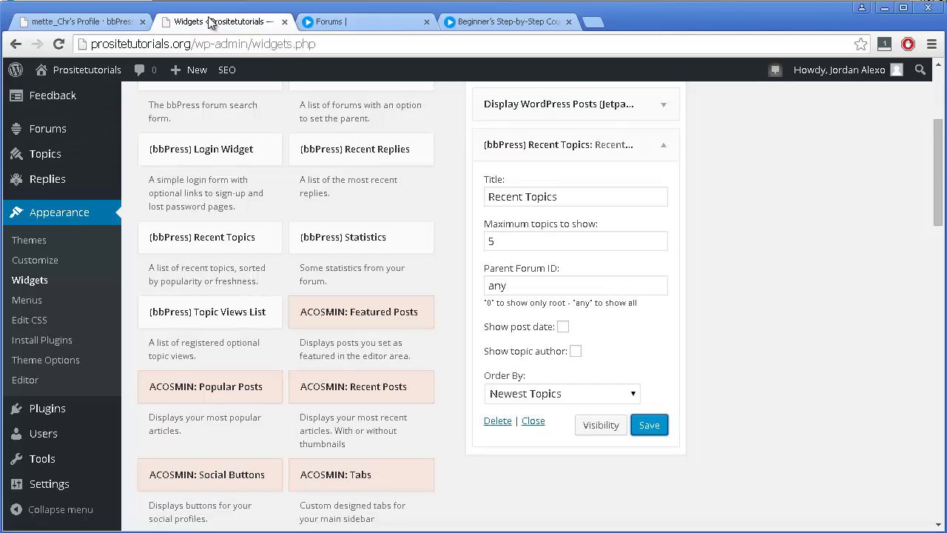
scroll(116, 150, down, 2)
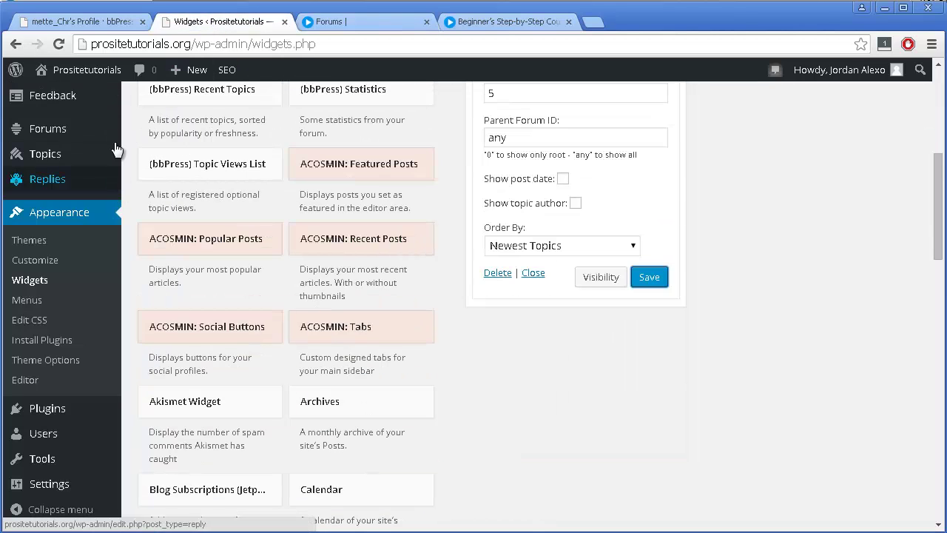
mouse_move(94, 169)
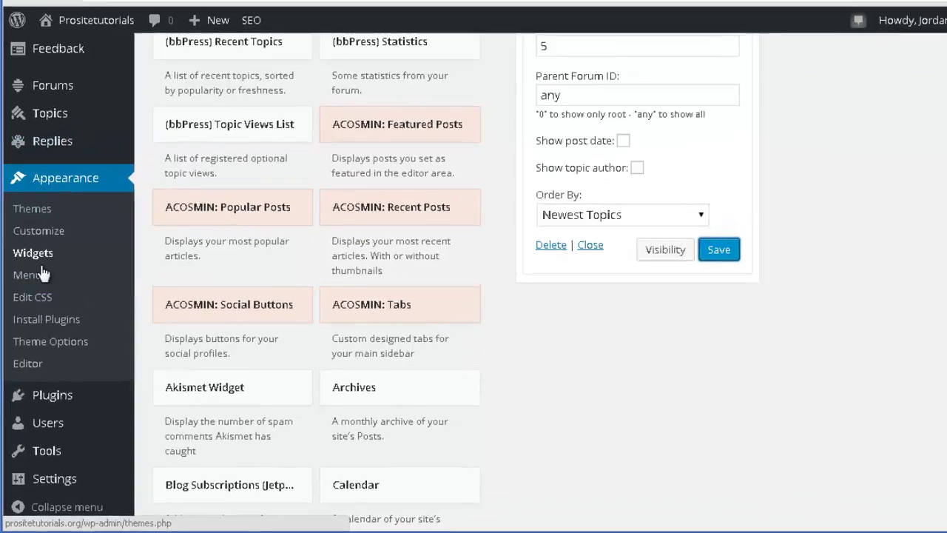
click(41, 275)
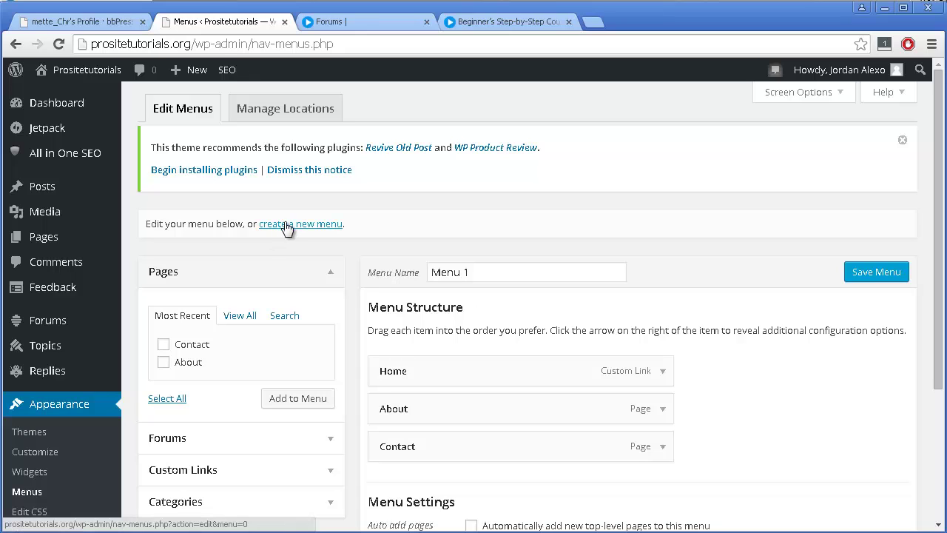
scroll(332, 415, down, 1)
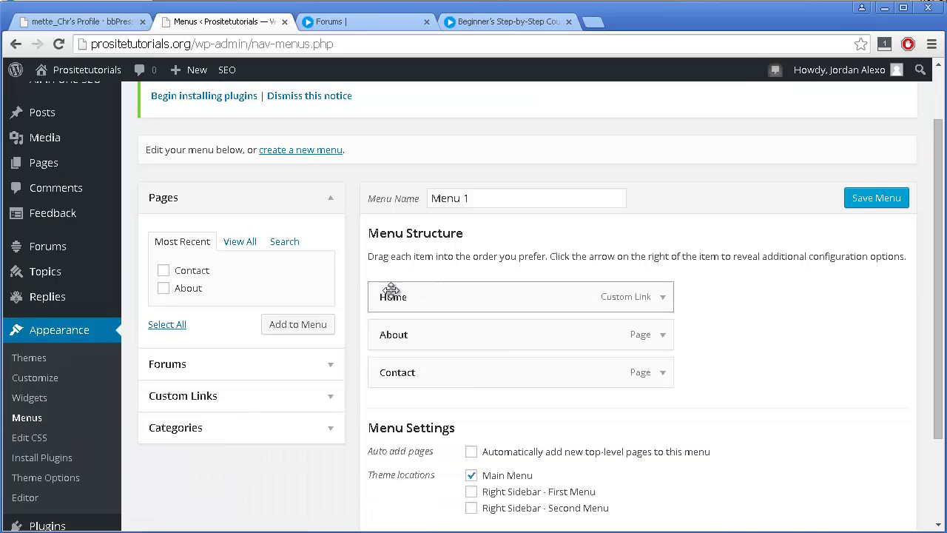
click(270, 368)
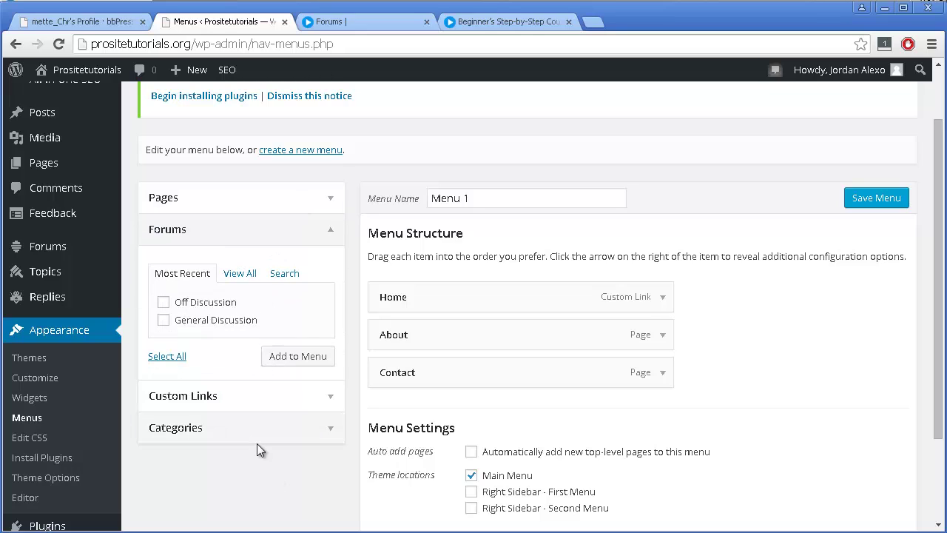
Go to the site's Forums page and copy its address, prositetutorials.org/forums/.
click(373, 24)
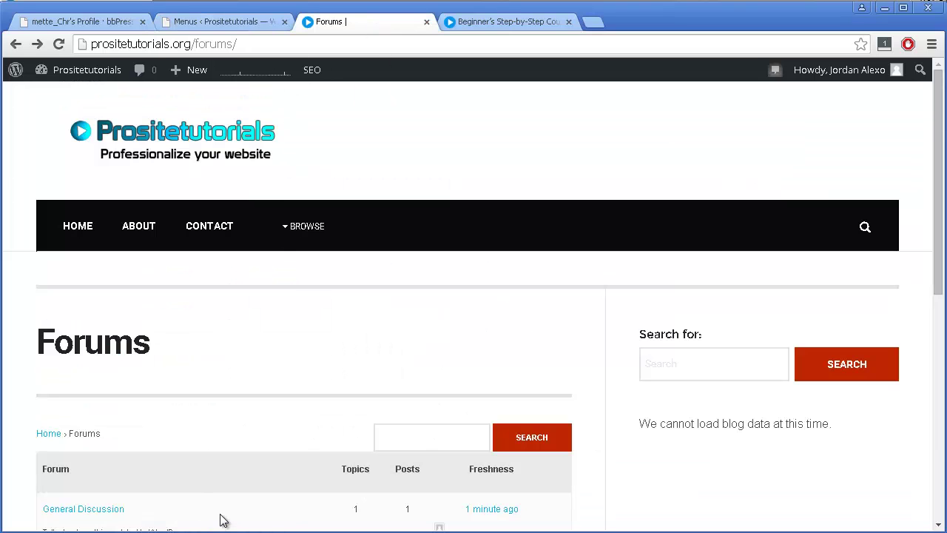
scroll(222, 521, down, 2)
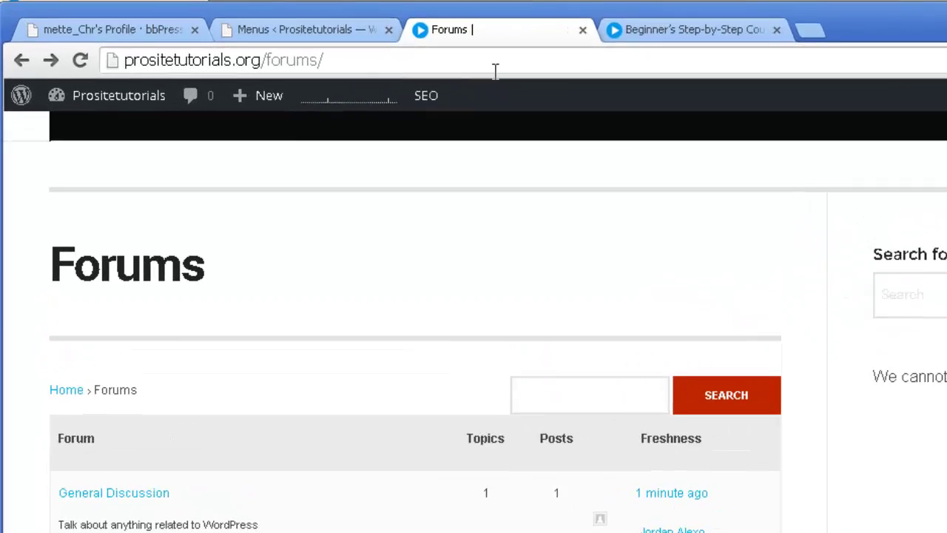
click(355, 46)
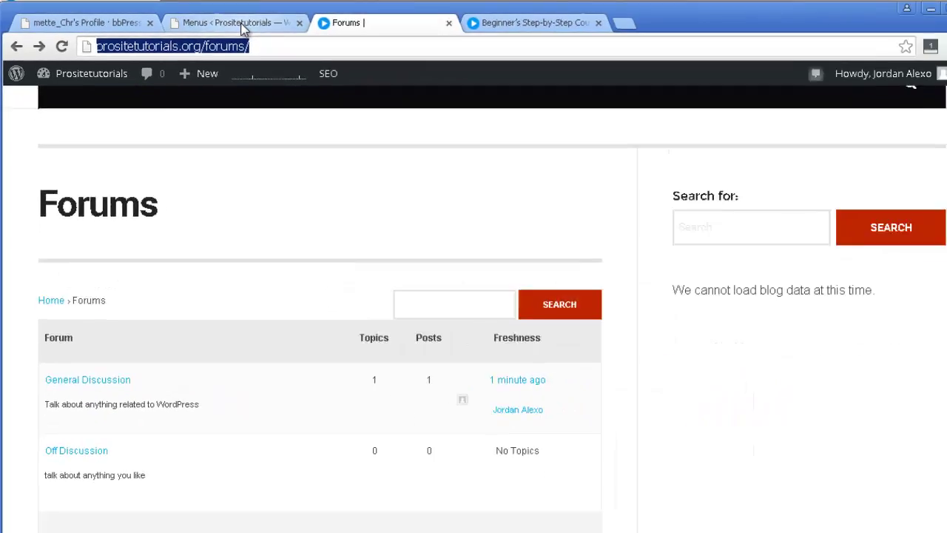
click(399, 39)
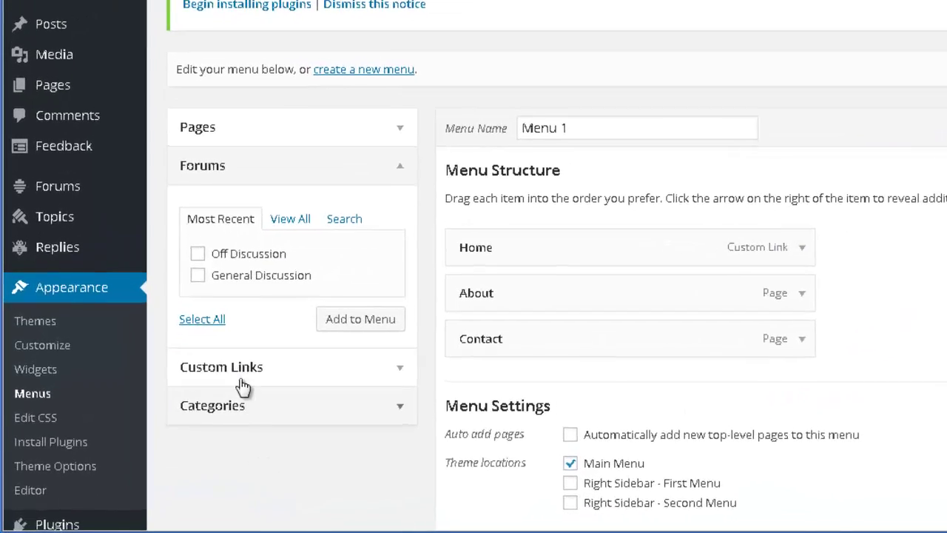
click(207, 396)
click(385, 229)
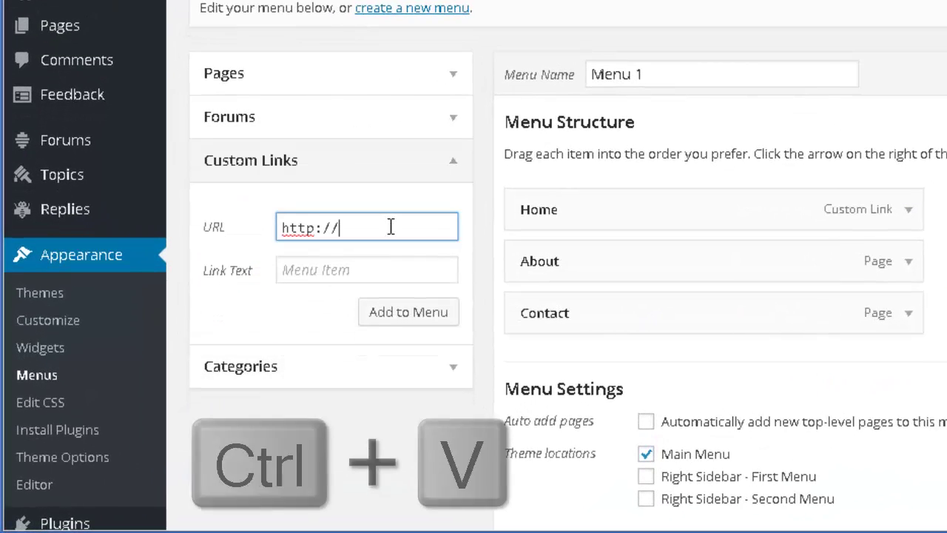
drag(393, 228, 246, 231)
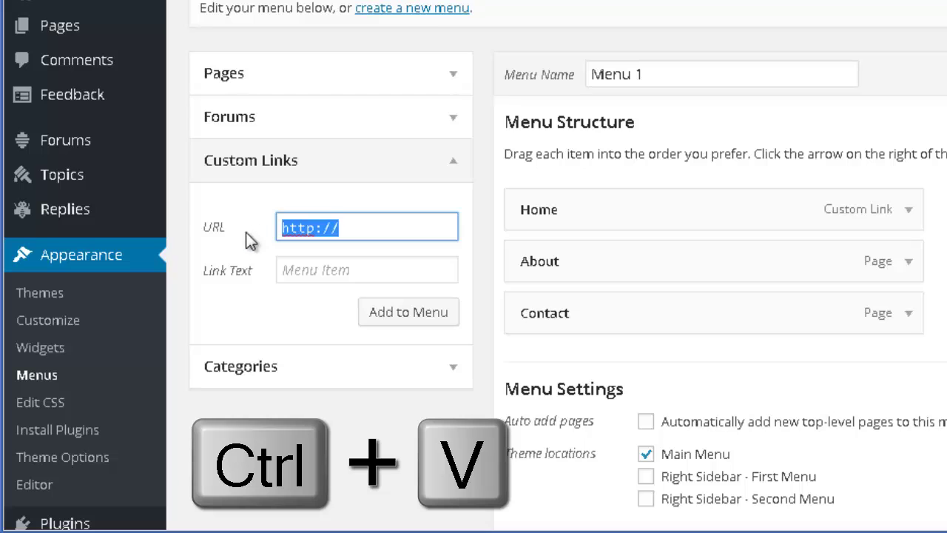
key(ctrl+v)
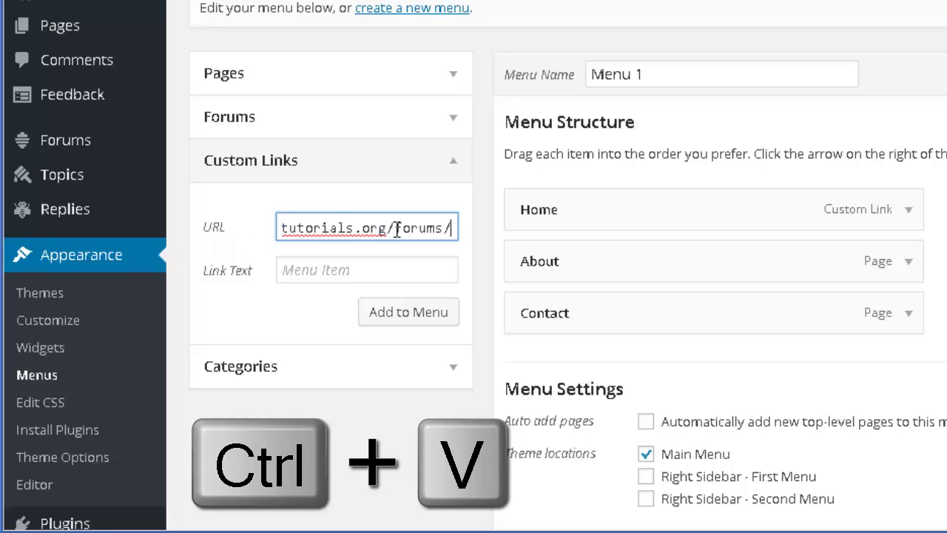
drag(444, 224, 254, 226)
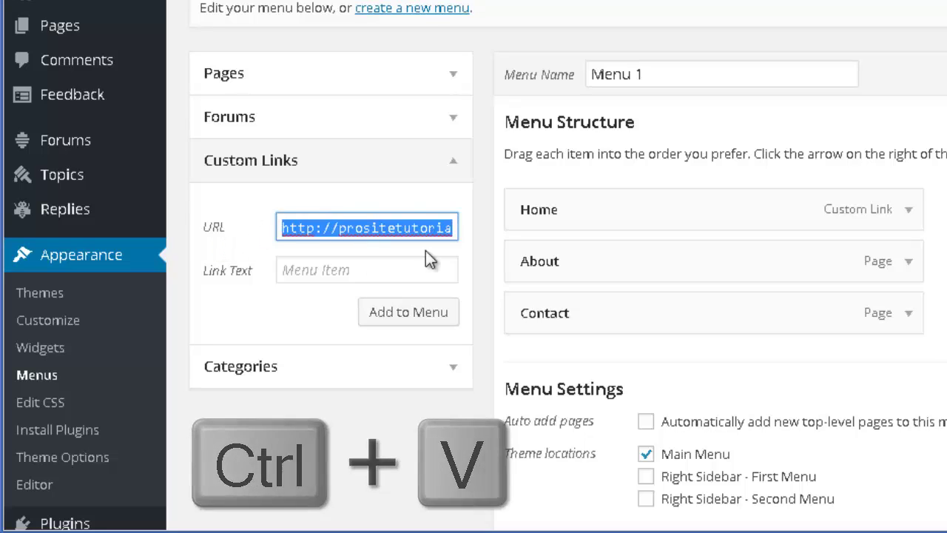
click(315, 270)
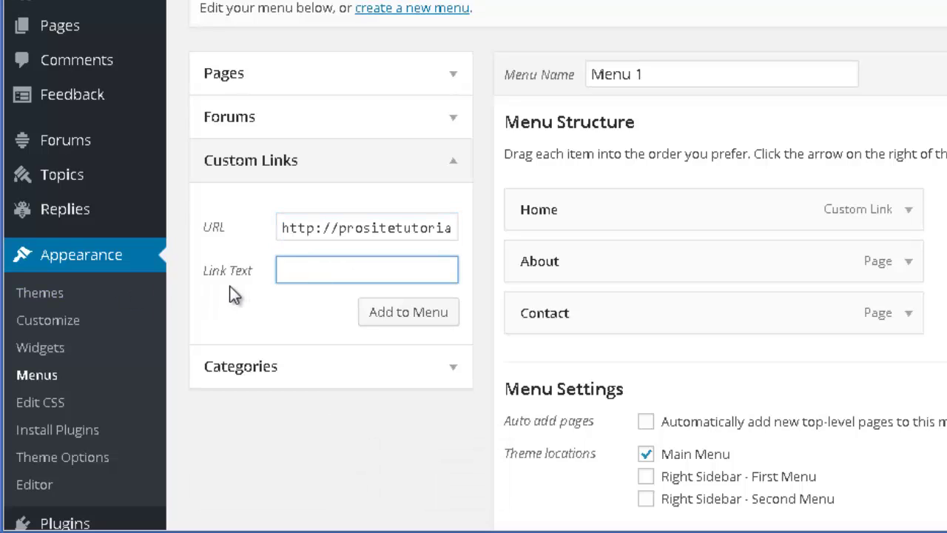
text(Forum)
click(440, 318)
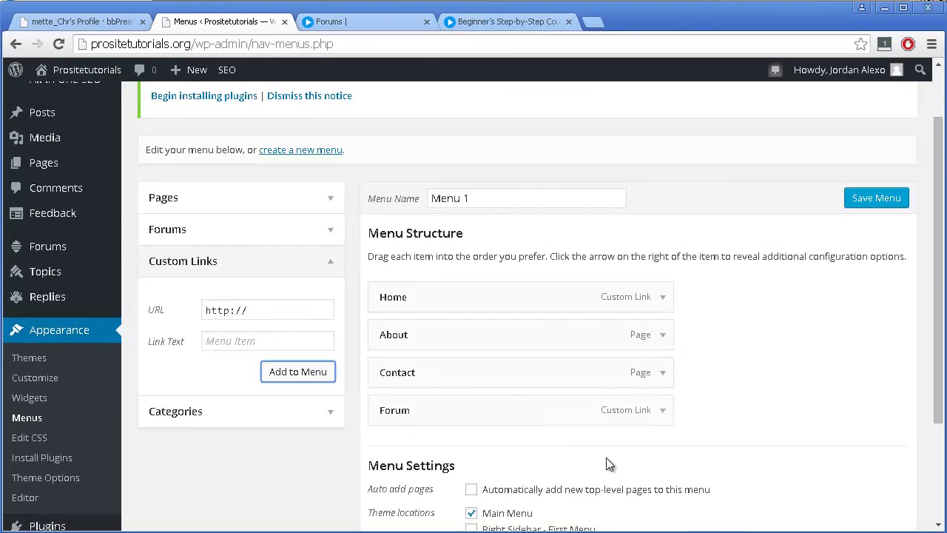
Move the Forum item between About and Contact in Menu 1 and save the menu.
scroll(606, 463, down, 1)
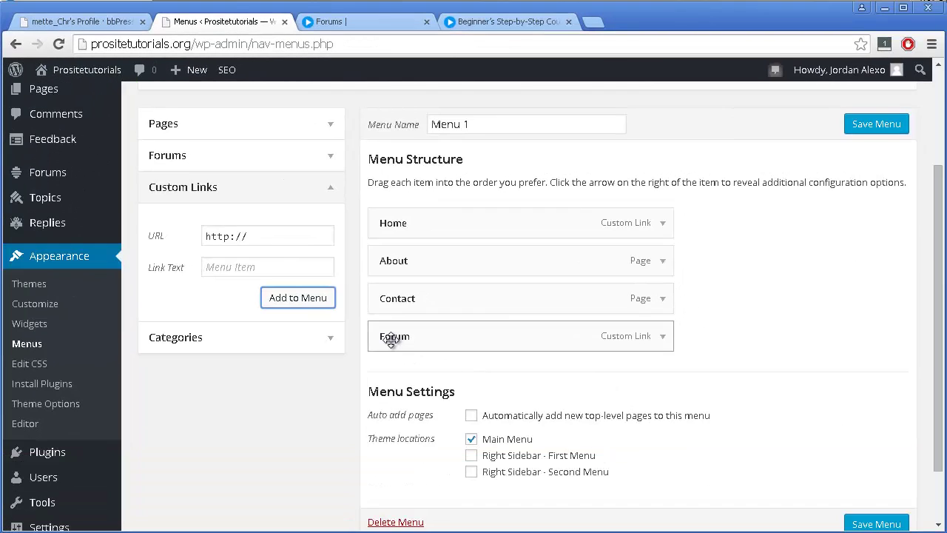
drag(391, 336, 387, 299)
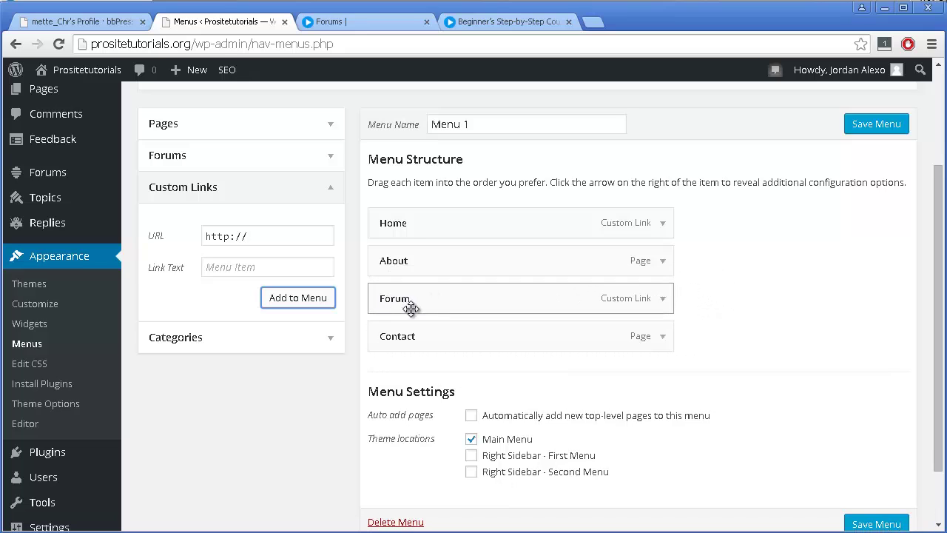
scroll(552, 318, down, 1)
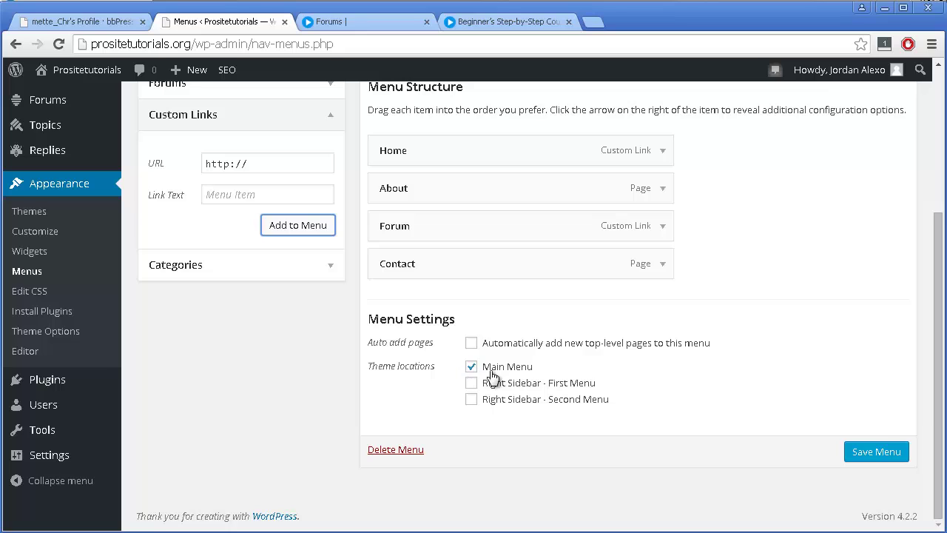
click(388, 21)
scroll(374, 239, up, 3)
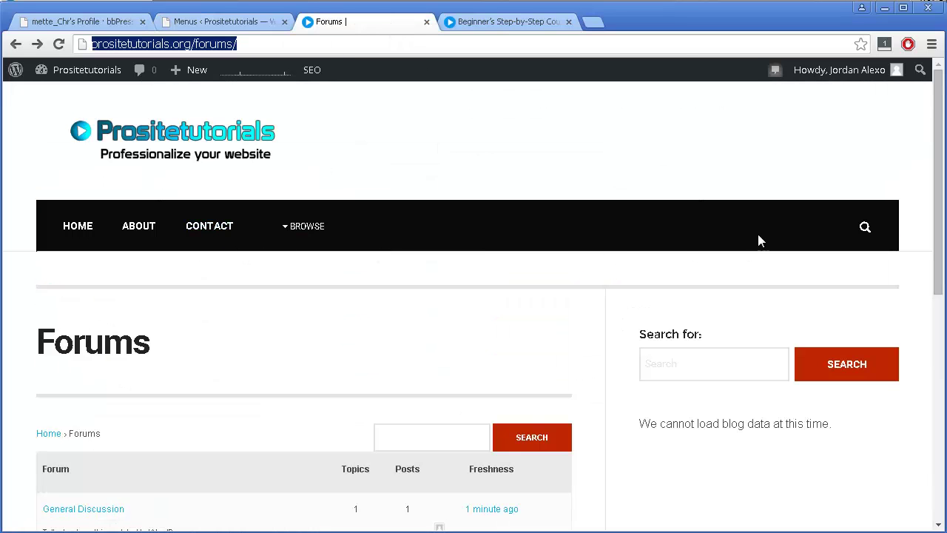
click(231, 20)
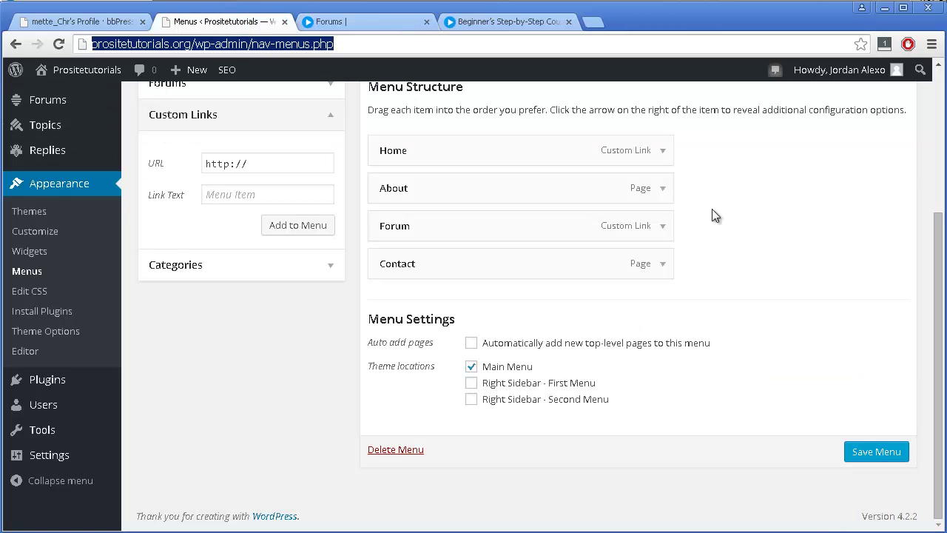
click(870, 453)
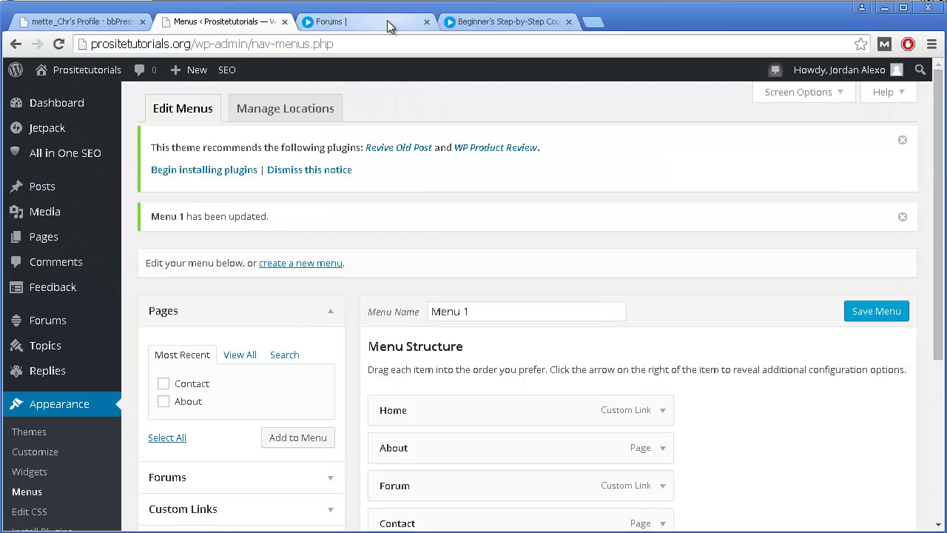
Open the site's home page, follow the Forum link in its main menu, and look over the forum list.
click(387, 20)
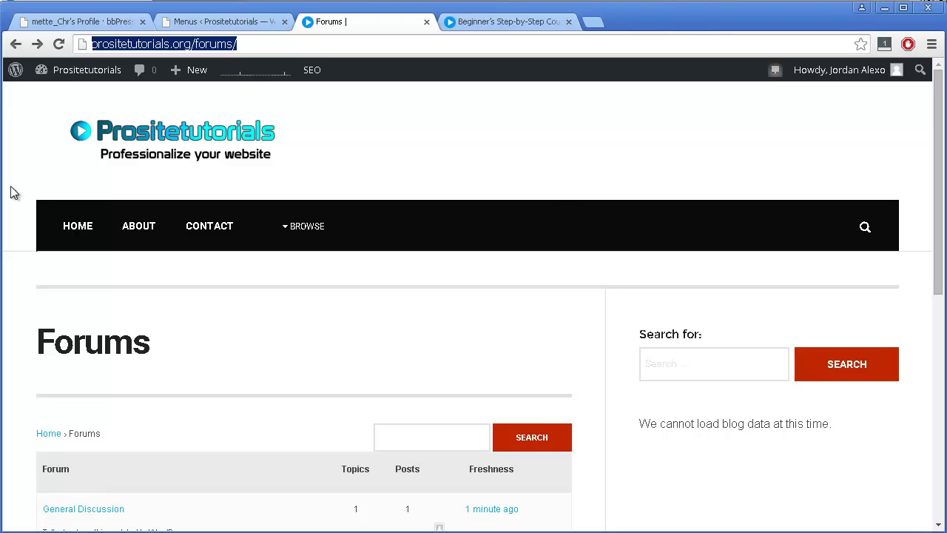
click(82, 236)
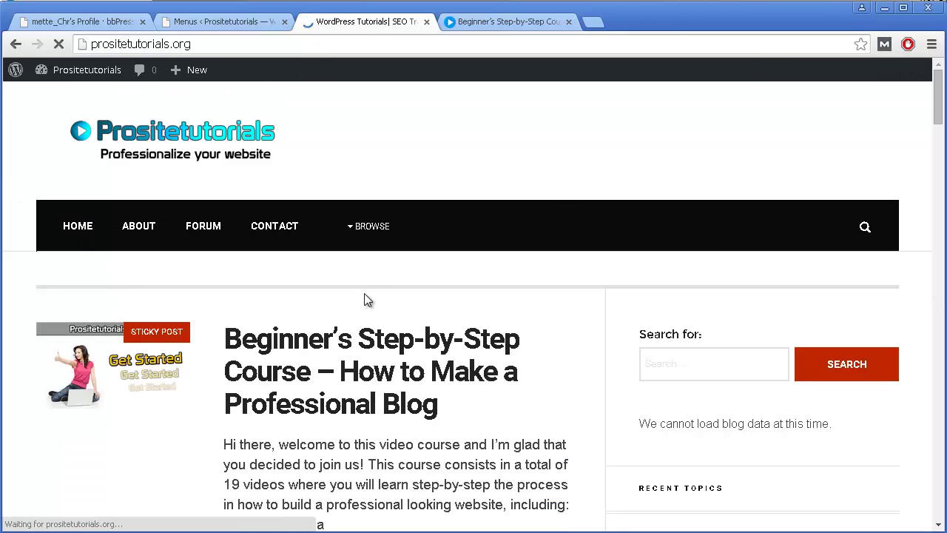
scroll(369, 284, down, 1)
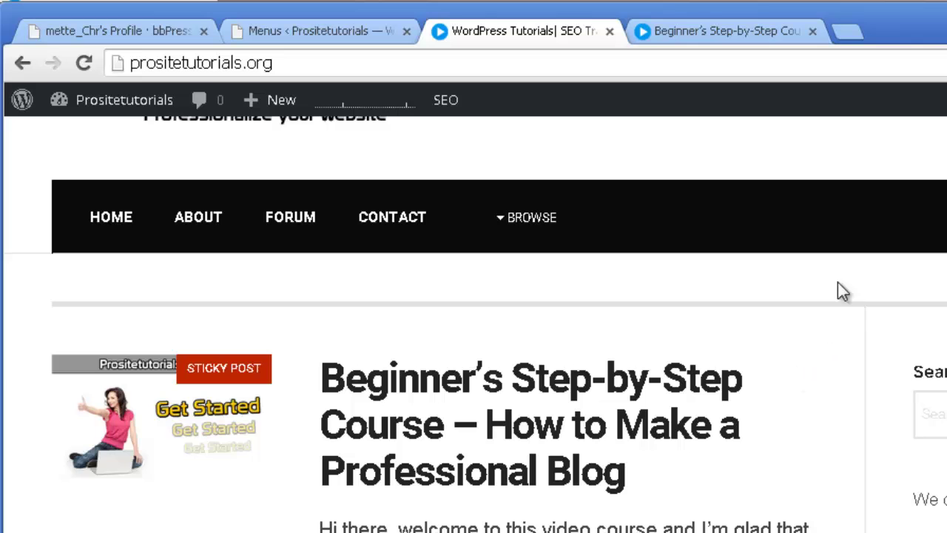
click(307, 220)
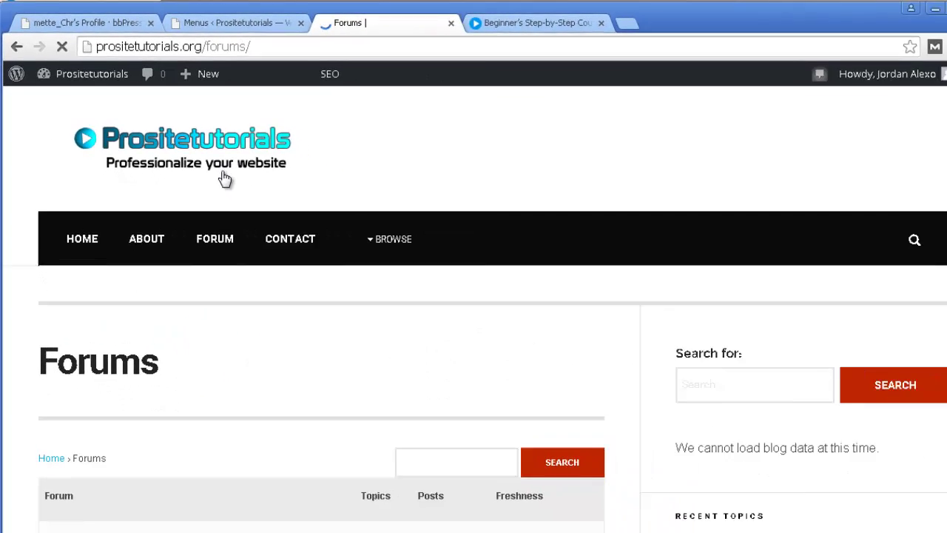
scroll(282, 229, down, 5)
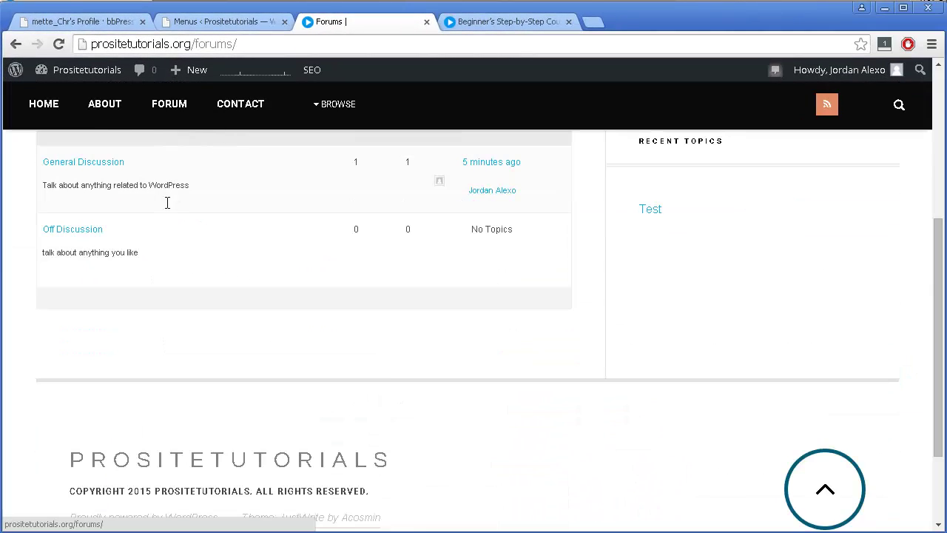
scroll(208, 237, up, 3)
scroll(452, 460, down, 2)
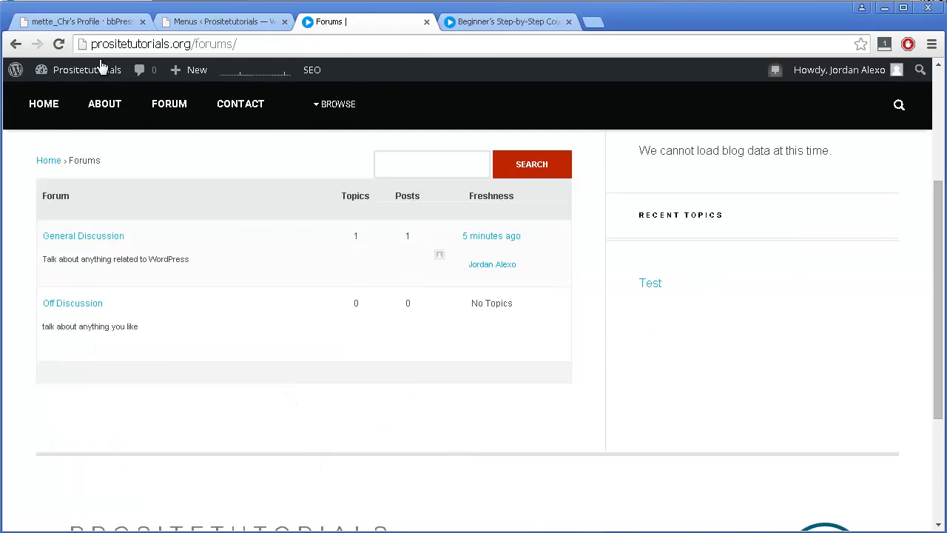
Switch to the bbPress.org site, browse its plugin directory, and go on to page 2 of the list.
click(104, 22)
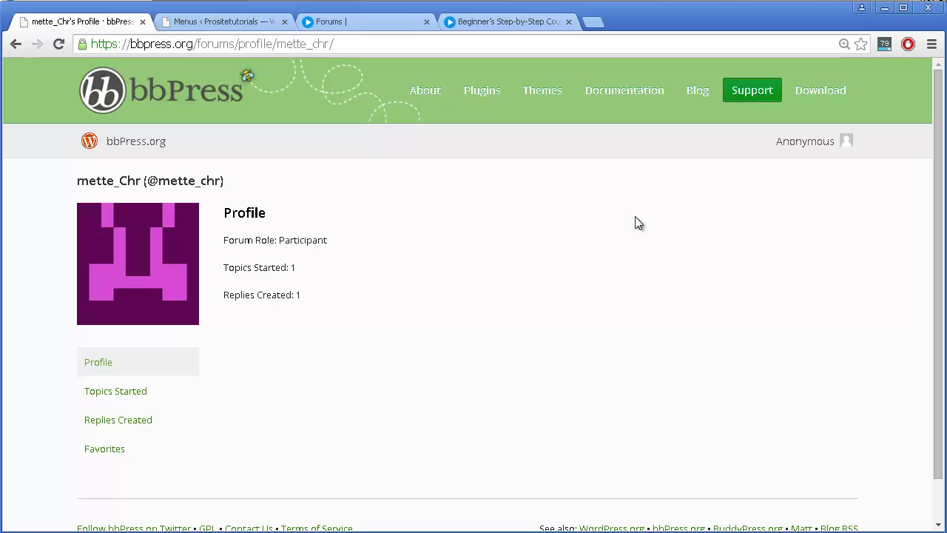
click(494, 96)
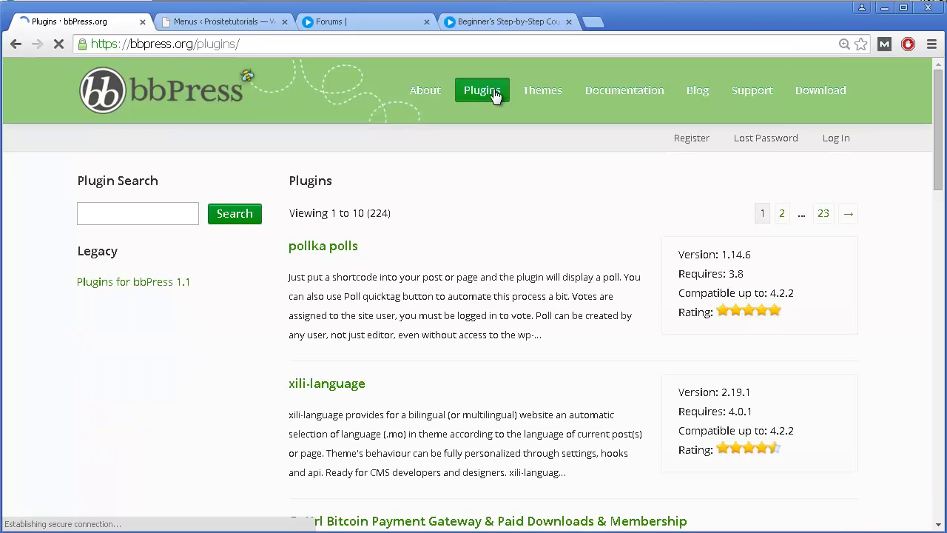
scroll(456, 194, down, 4)
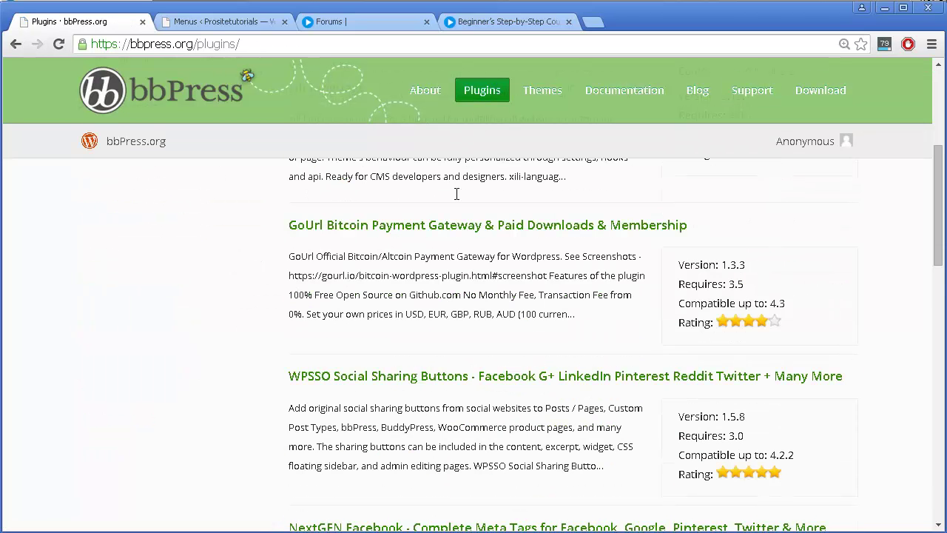
scroll(455, 193, down, 3)
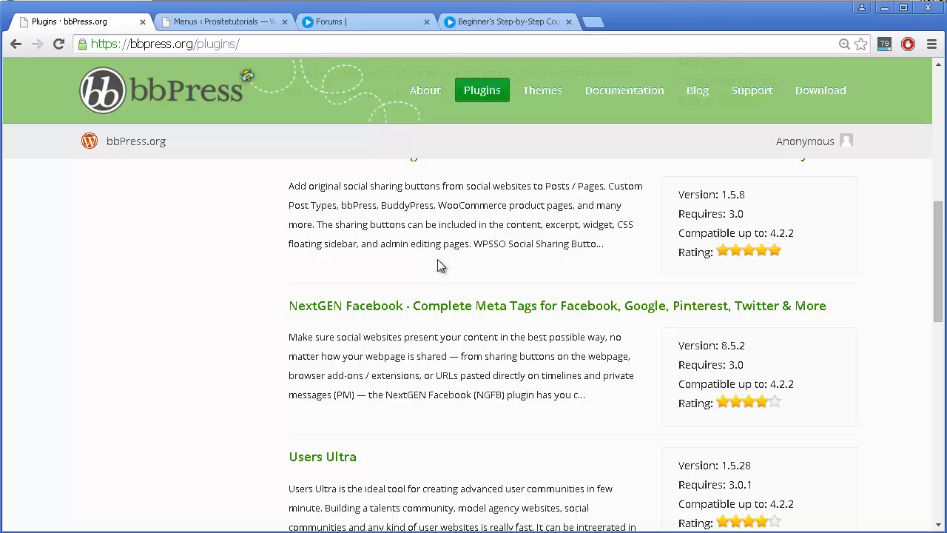
scroll(437, 266, down, 8)
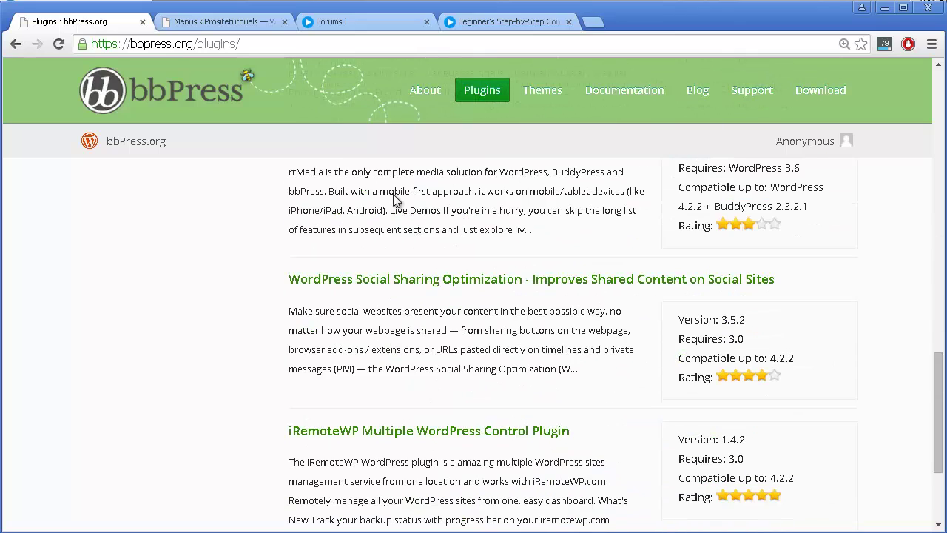
scroll(394, 252, down, 2)
scroll(711, 413, down, 1)
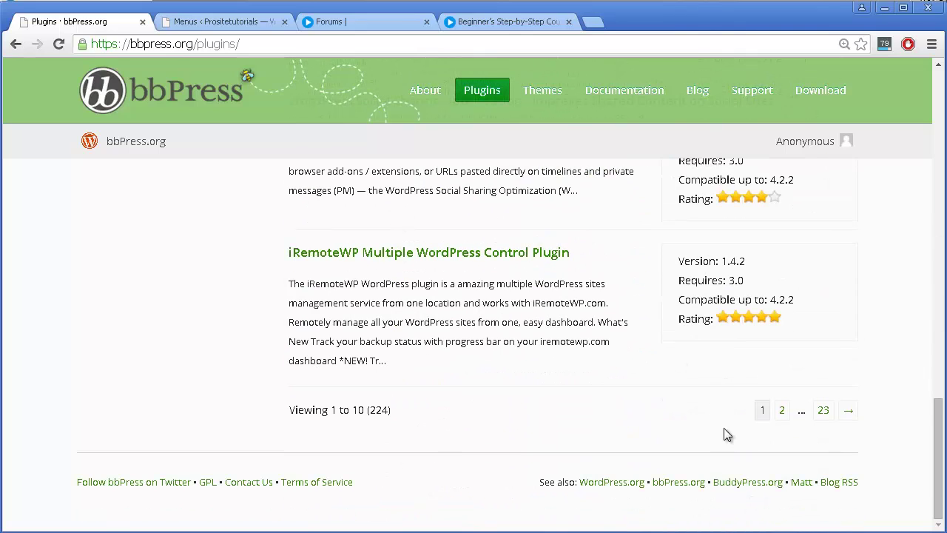
click(782, 410)
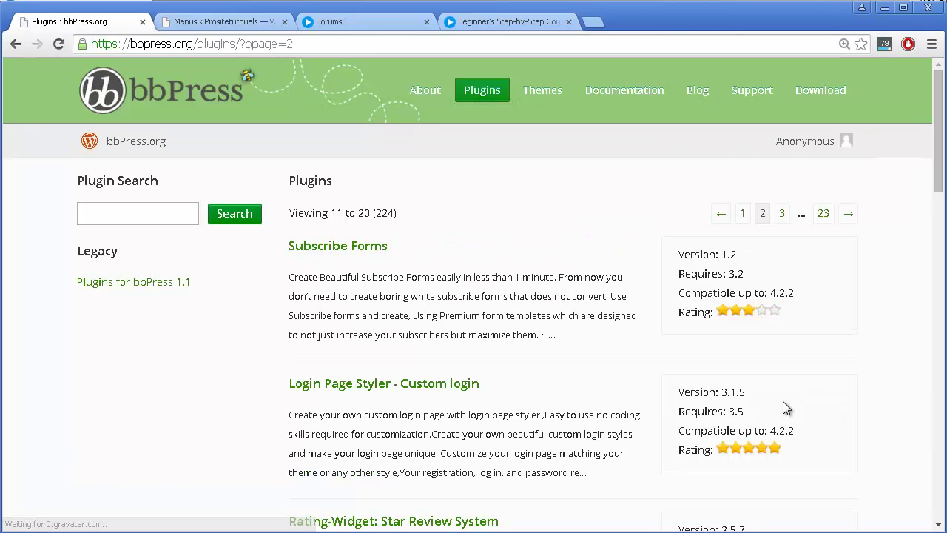